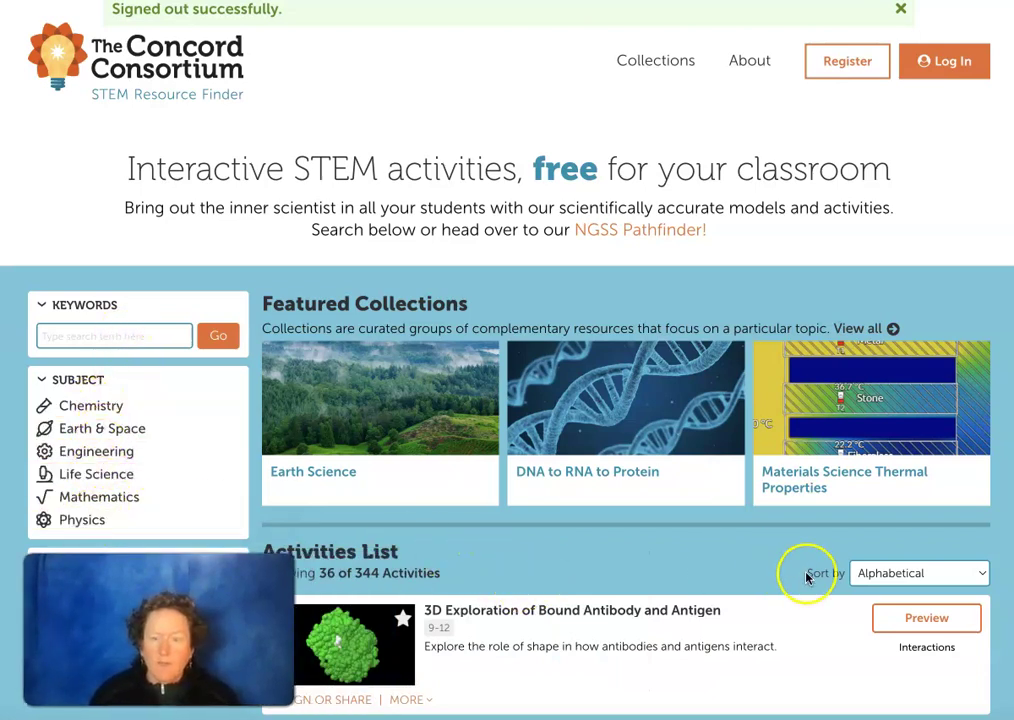
Step: Browse the alphabetical activities list on the STEM Resource Finder home page
scroll(808, 575, "down", 5)
scroll(808, 575, "down", 2)
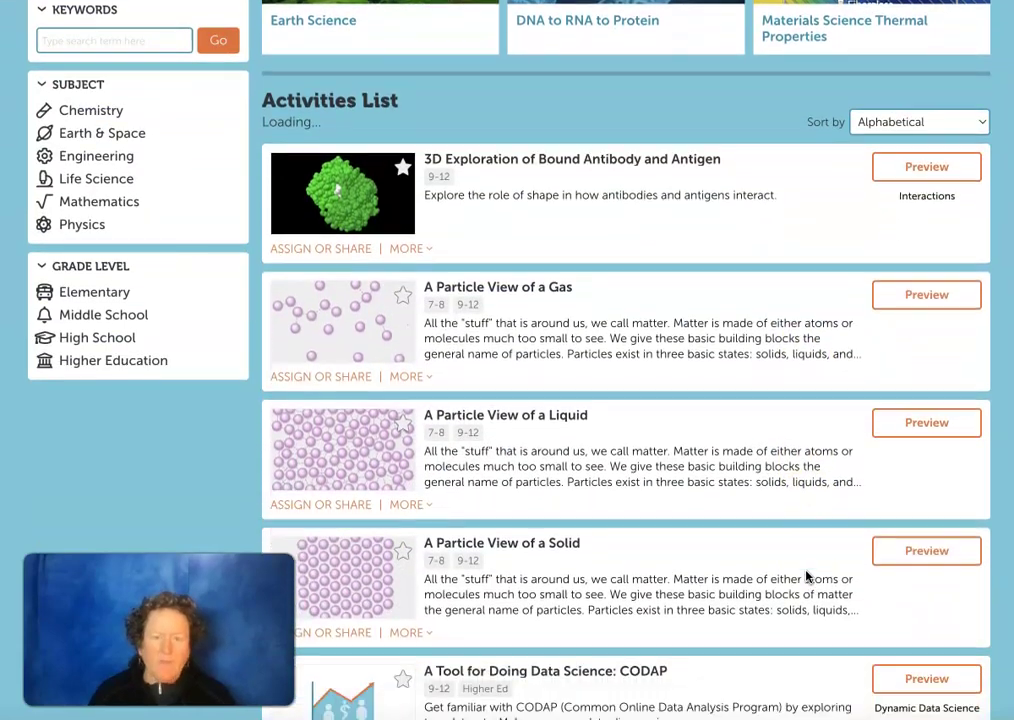
scroll(806, 577, "down", 1)
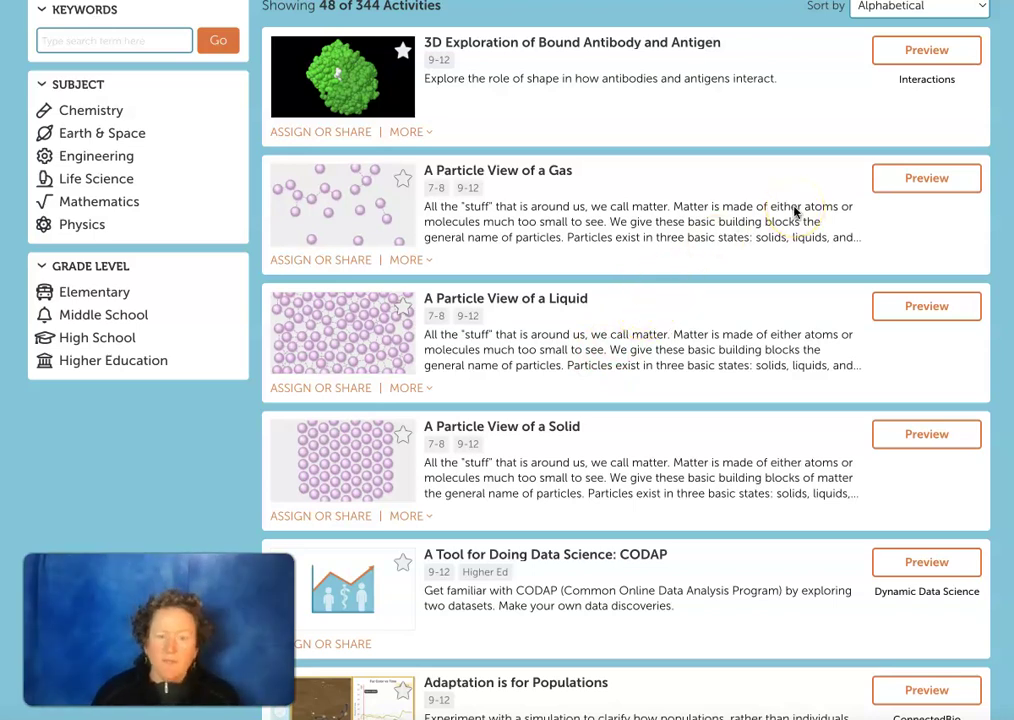
scroll(780, 306, "down", 1)
scroll(780, 308, "down", 2)
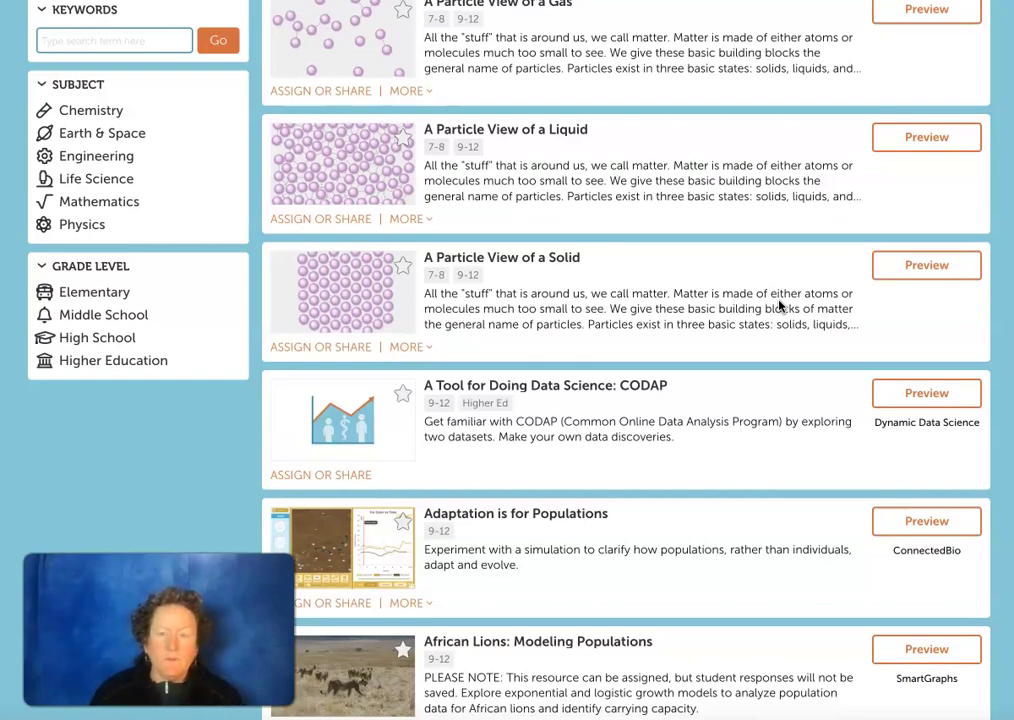
scroll(780, 306, "up", 10)
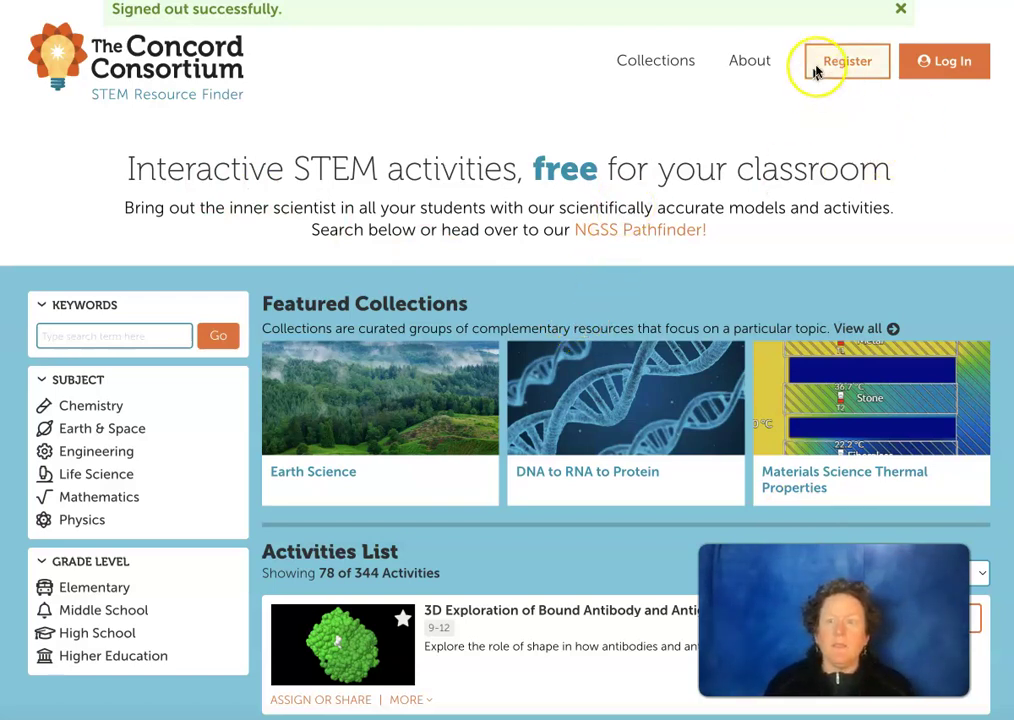
Step: Register a teacher account with country United States and school St. Paul Online High School
left_click(845, 63)
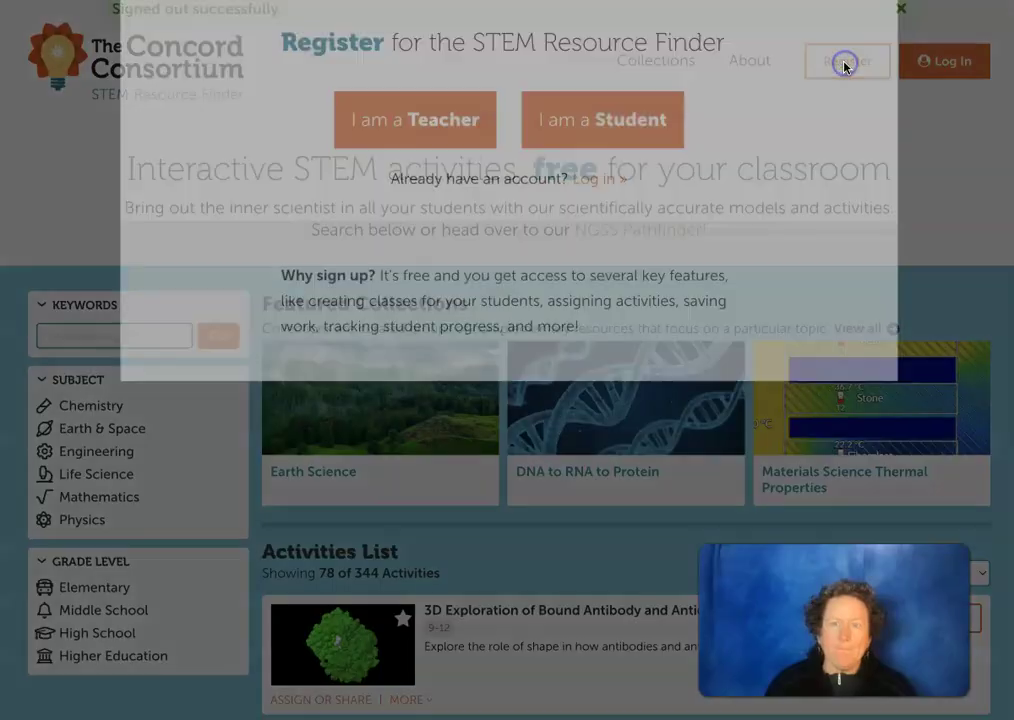
left_click(412, 135)
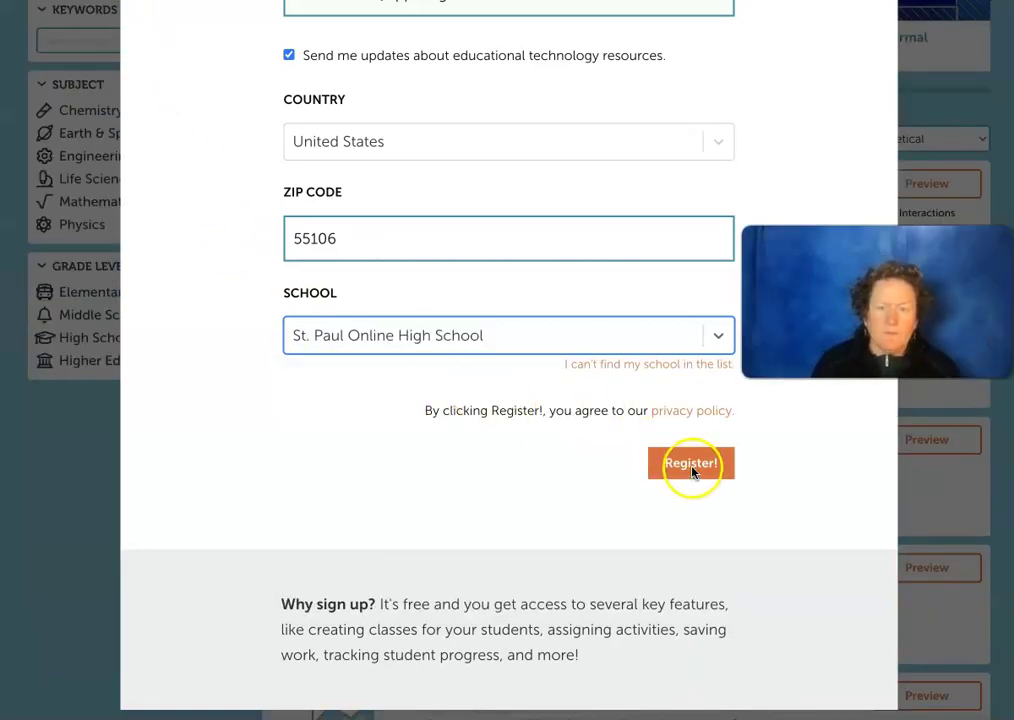
left_click(692, 463)
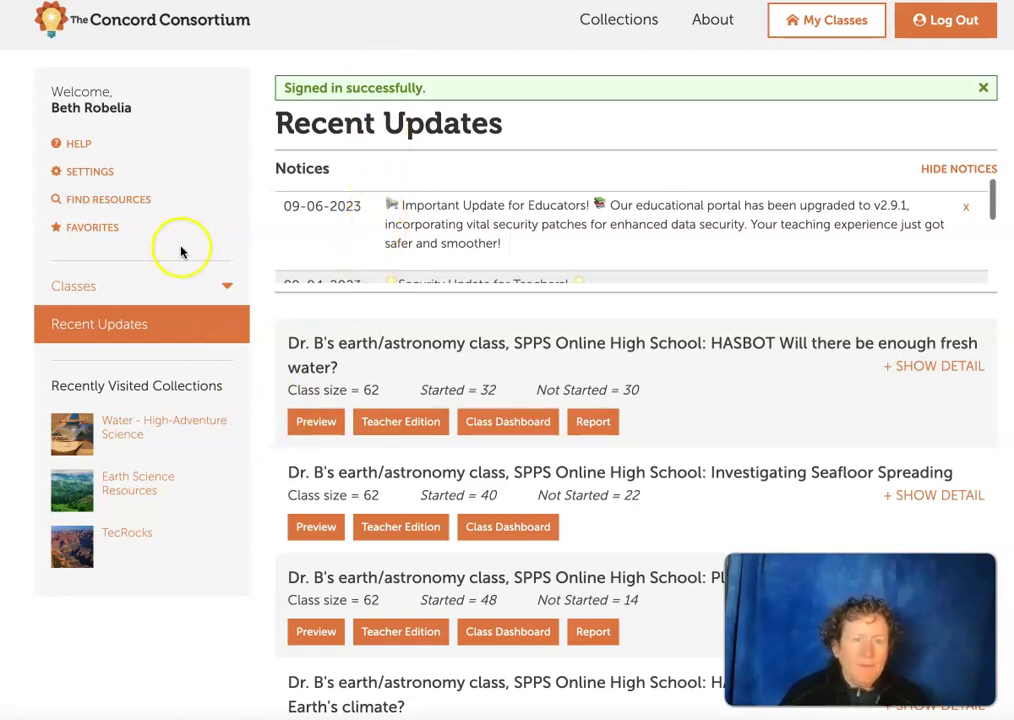
Step: Start adding a class and examine the class name, description, class word, school and grade level fields of its setup form
left_click(80, 289)
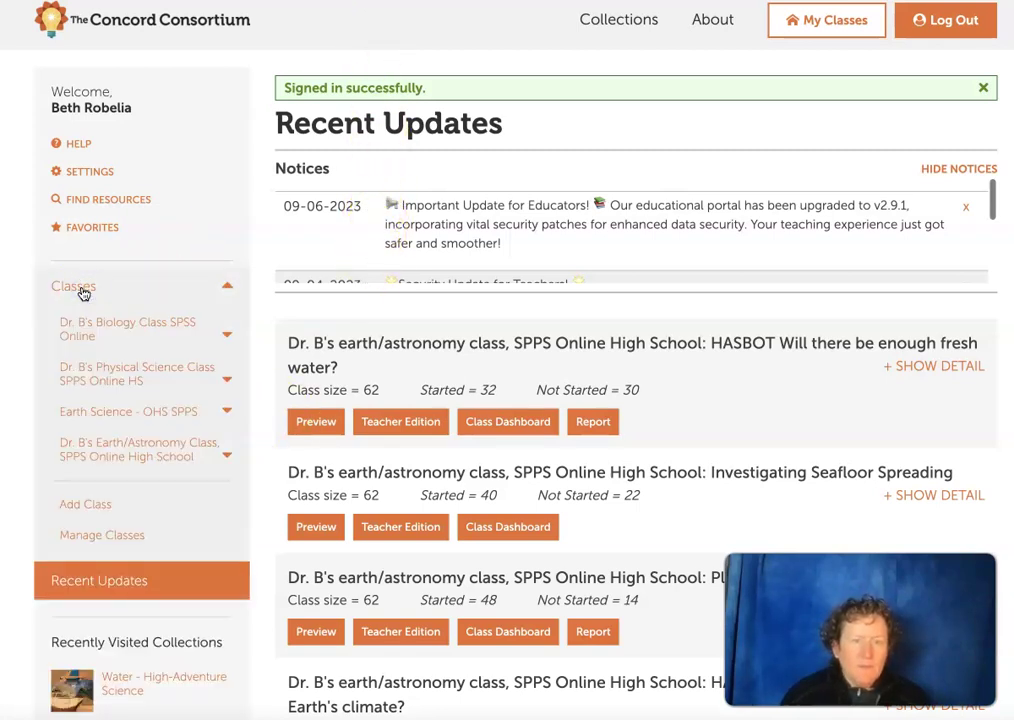
left_click(79, 507)
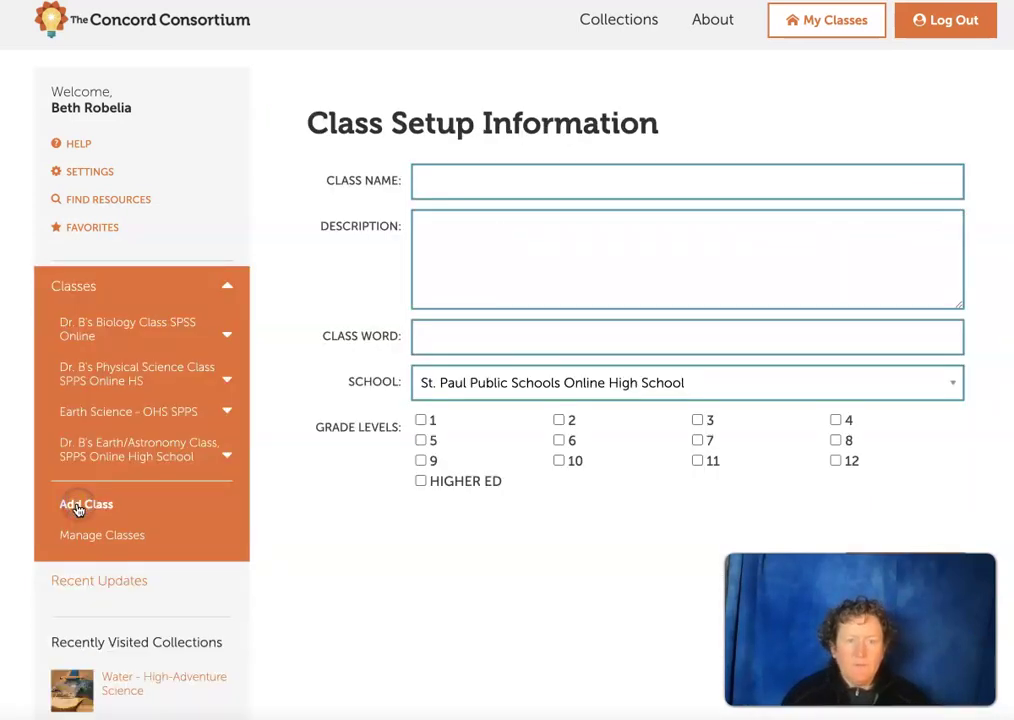
left_click(479, 185)
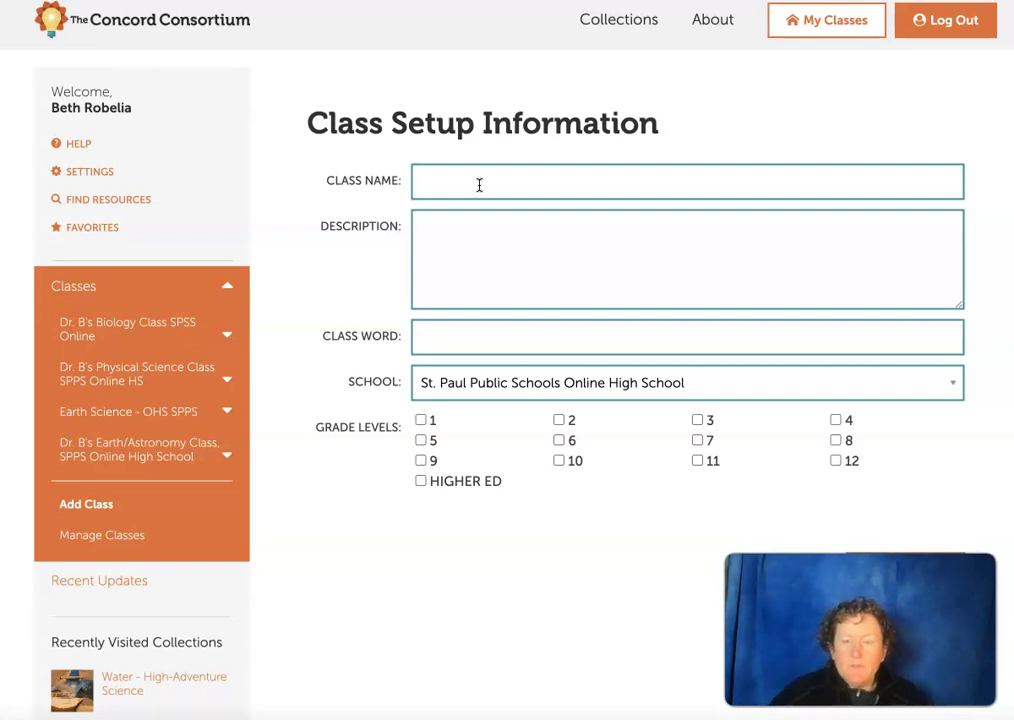
left_click(502, 253)
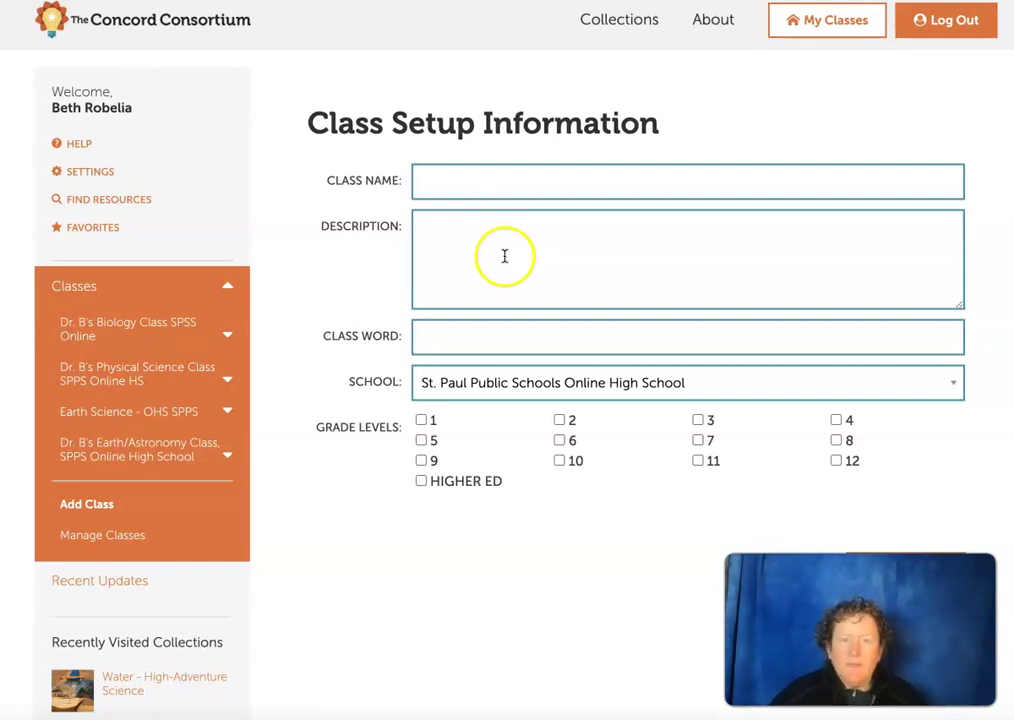
scroll(503, 249, "up", 1)
scroll(503, 249, "down", 1)
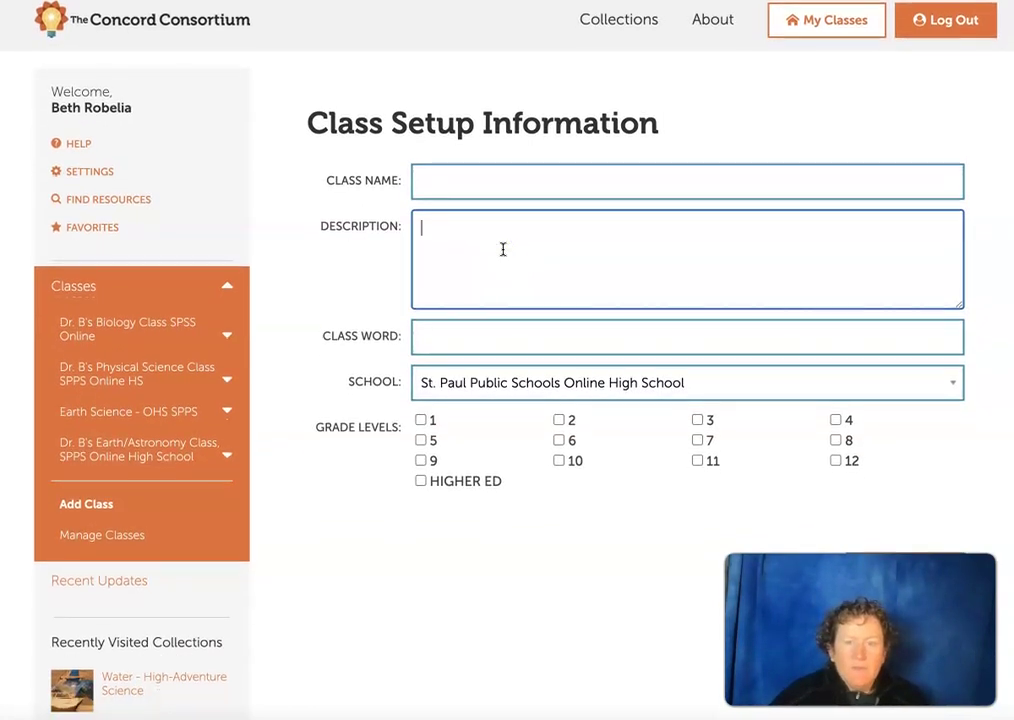
left_click(481, 346)
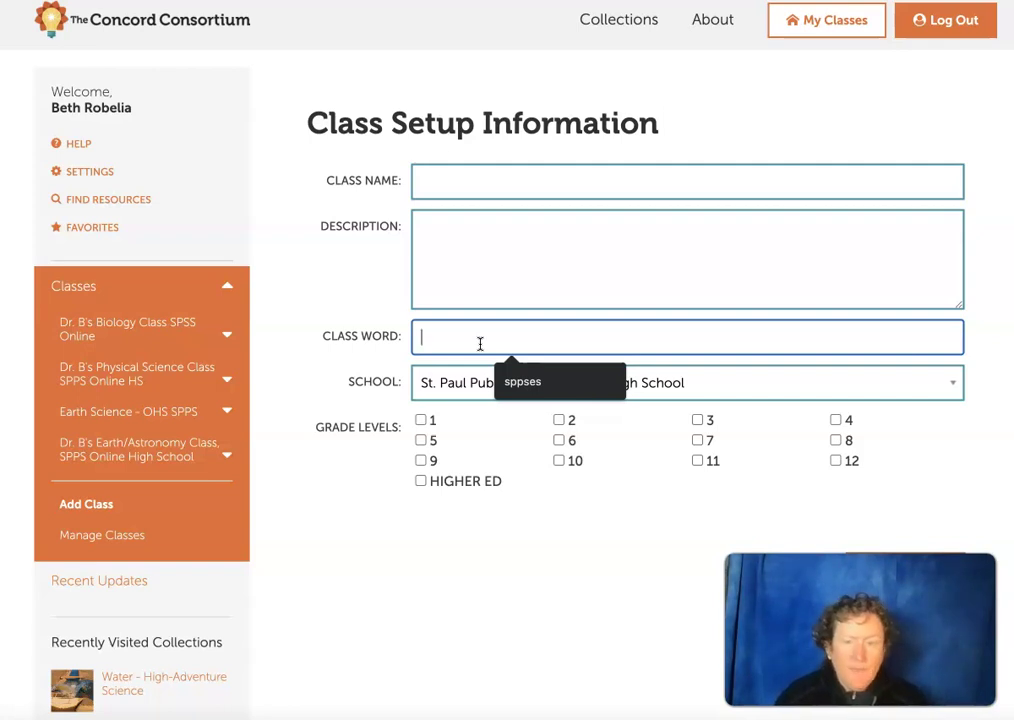
scroll(532, 392, "down", 1)
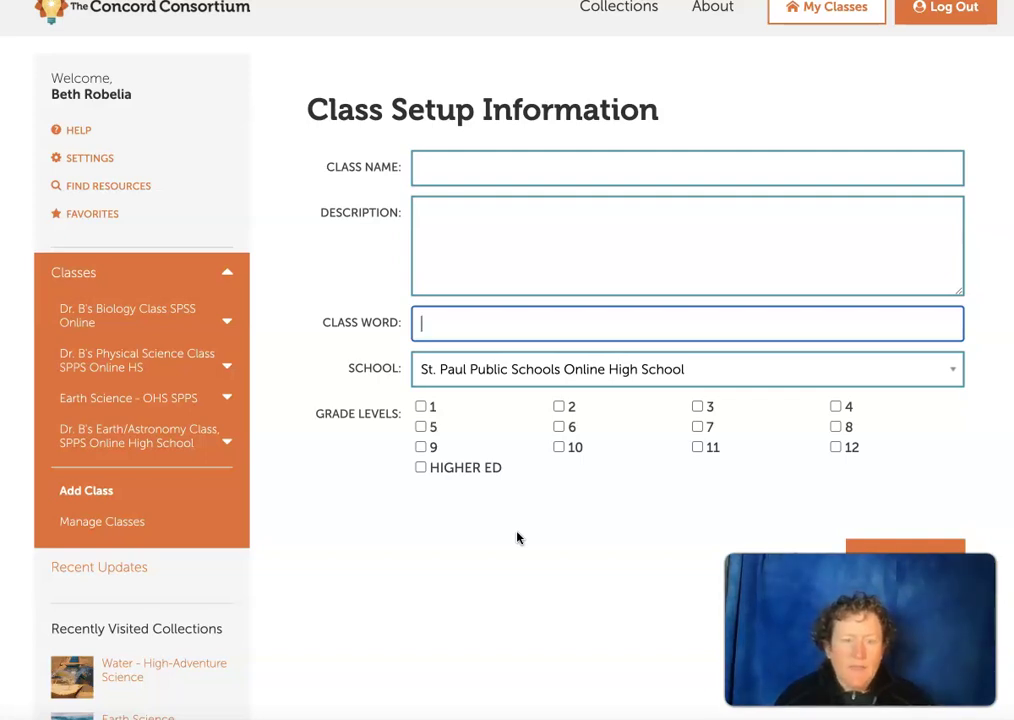
scroll(517, 538, "up", 1)
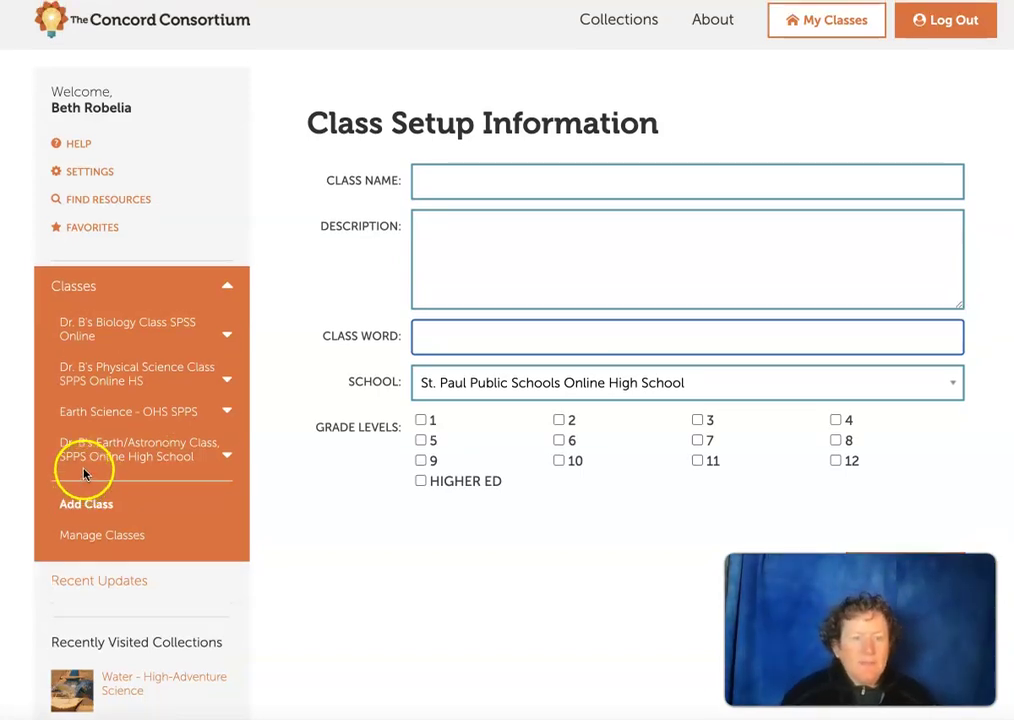
Step: Open the assignments of the Earth Science - OHS SPPS class
left_click(86, 413)
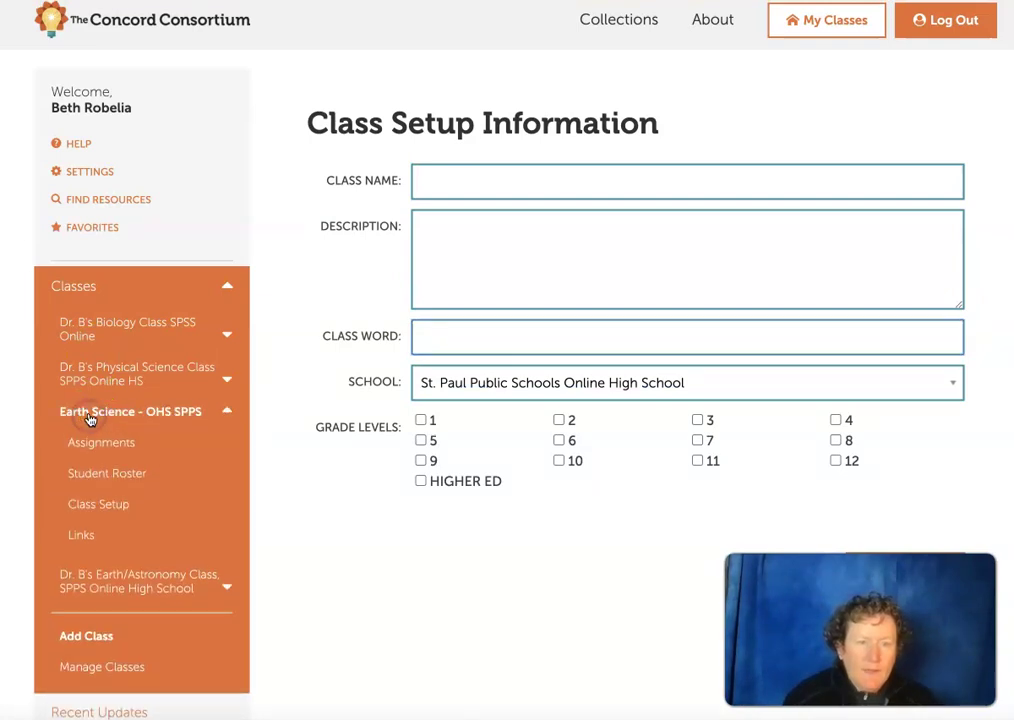
left_click(95, 450)
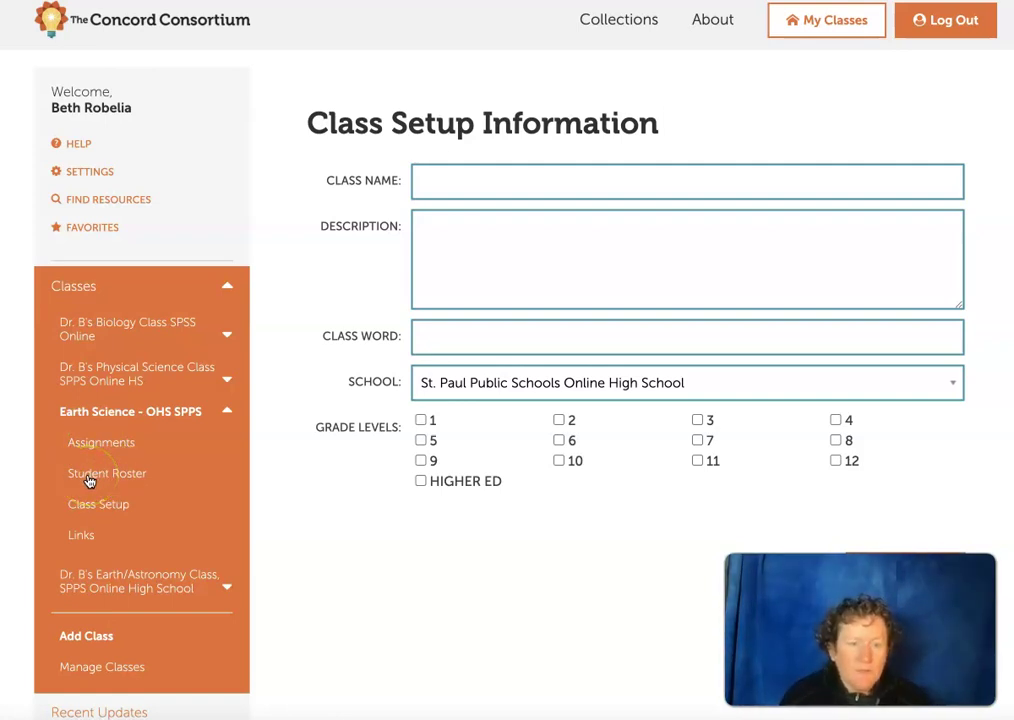
left_click(90, 446)
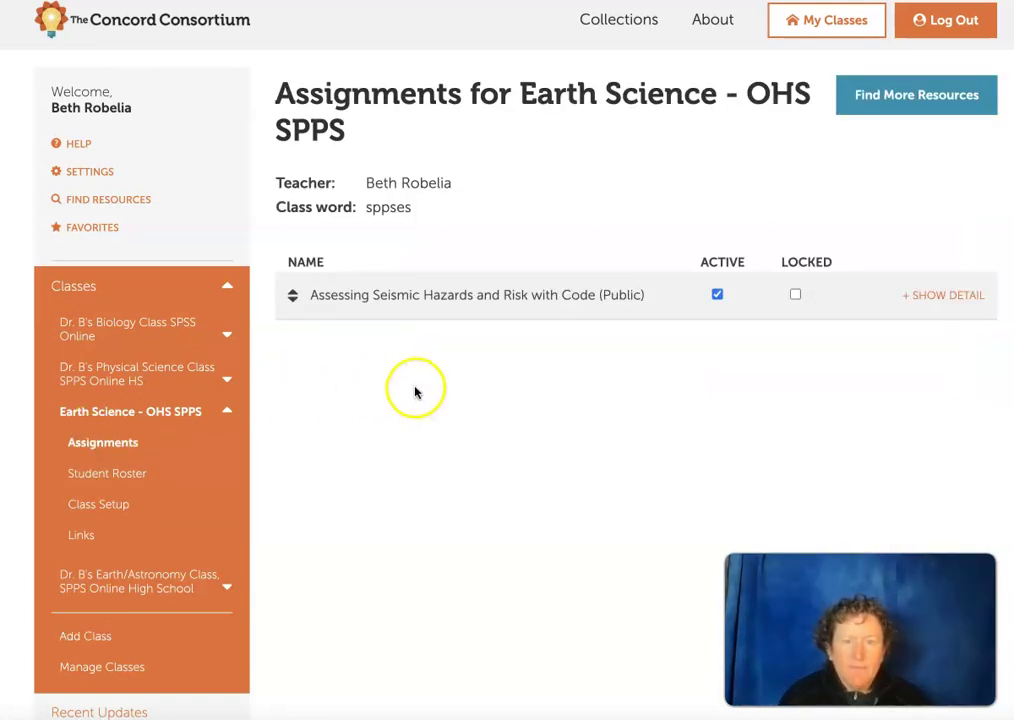
Step: Find more resources in the Earth Science Resources Collection and open the "Can we feed the growing population?" module
left_click(897, 100)
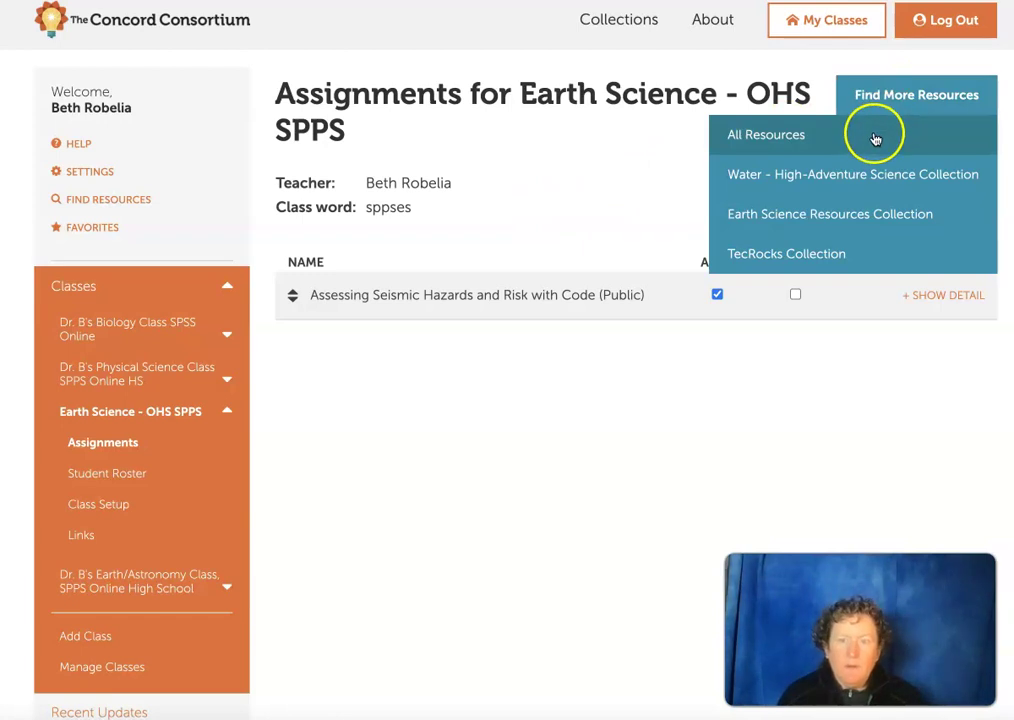
left_click(866, 216)
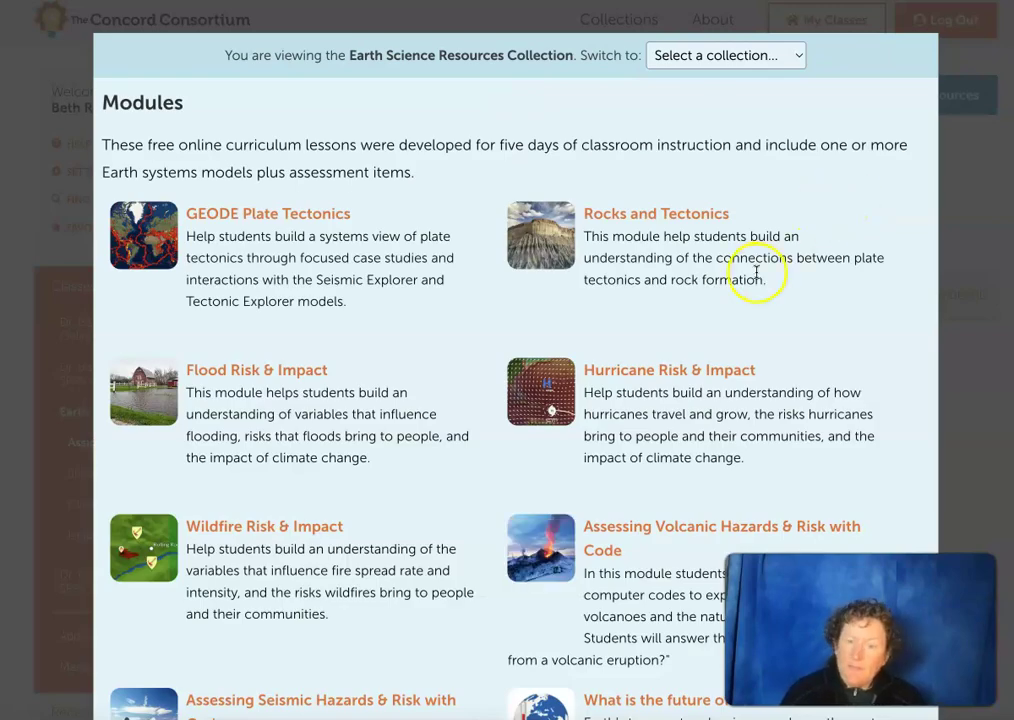
scroll(758, 274, "down", 5)
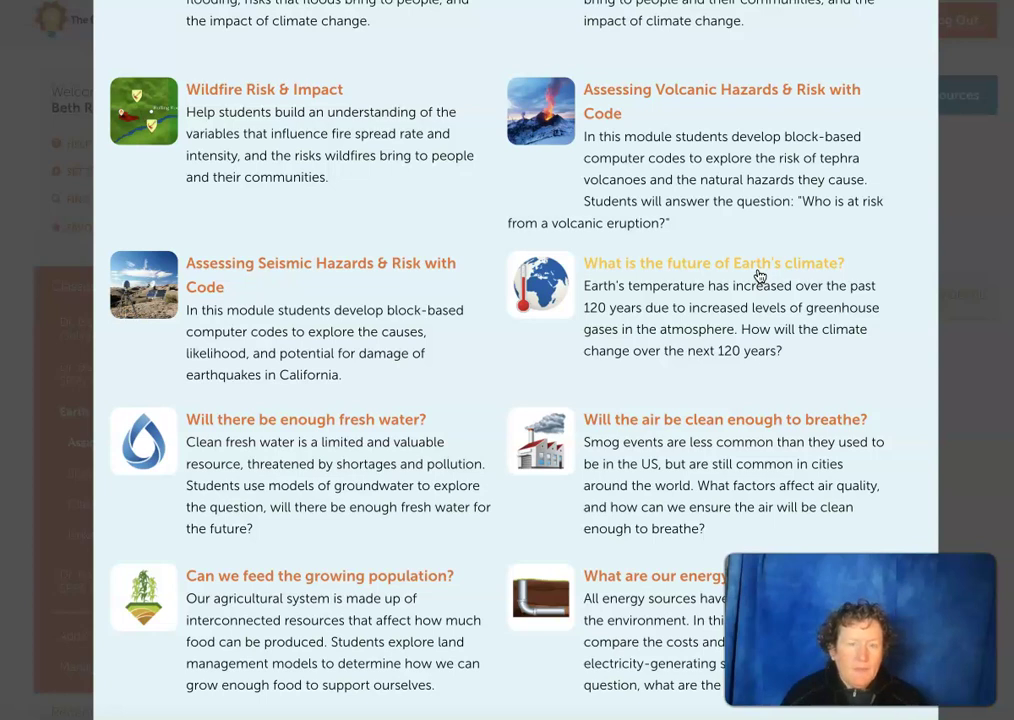
scroll(758, 274, "down", 3)
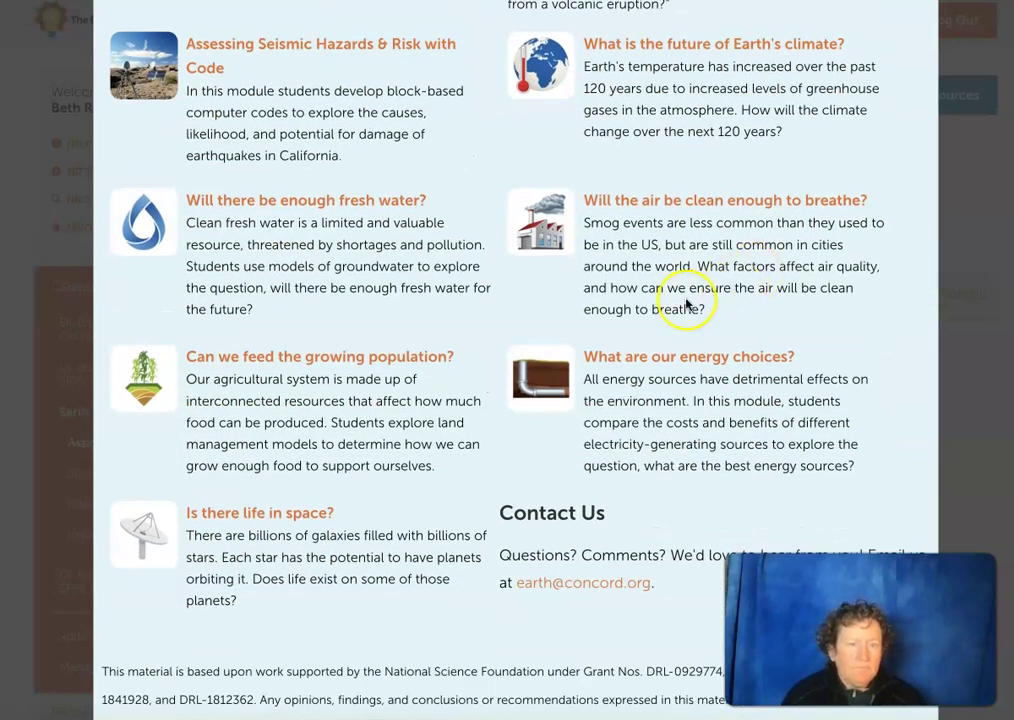
left_click(360, 358)
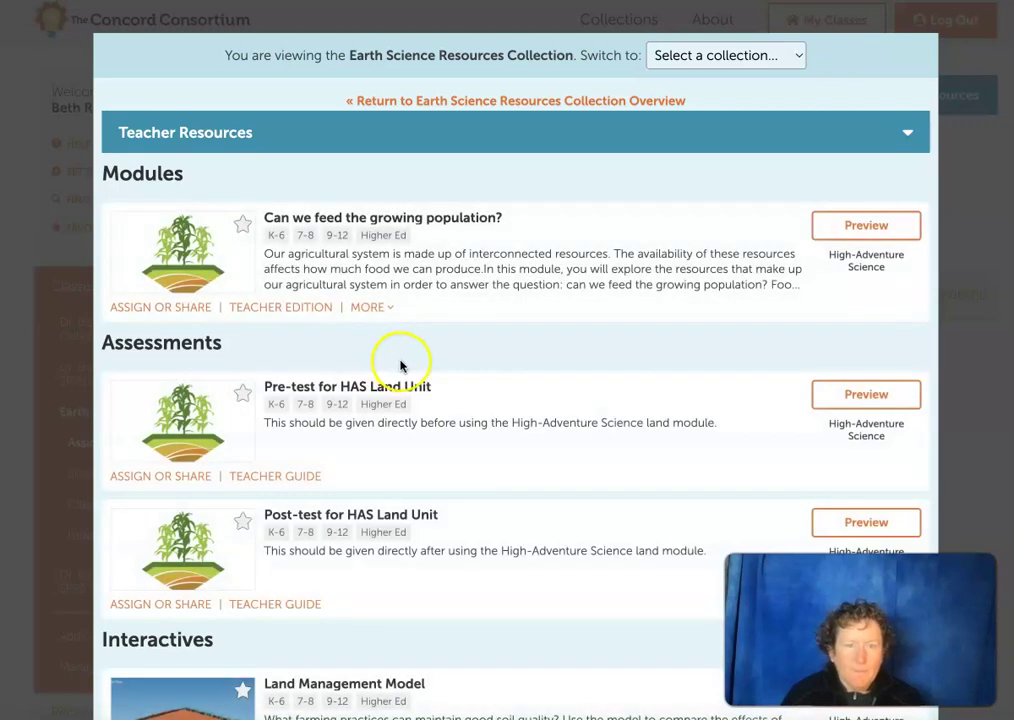
Step: Look over the module's assessments and interactives, and preview "Can we feed the growing population?"
scroll(398, 362, "down", 1)
scroll(400, 365, "down", 1)
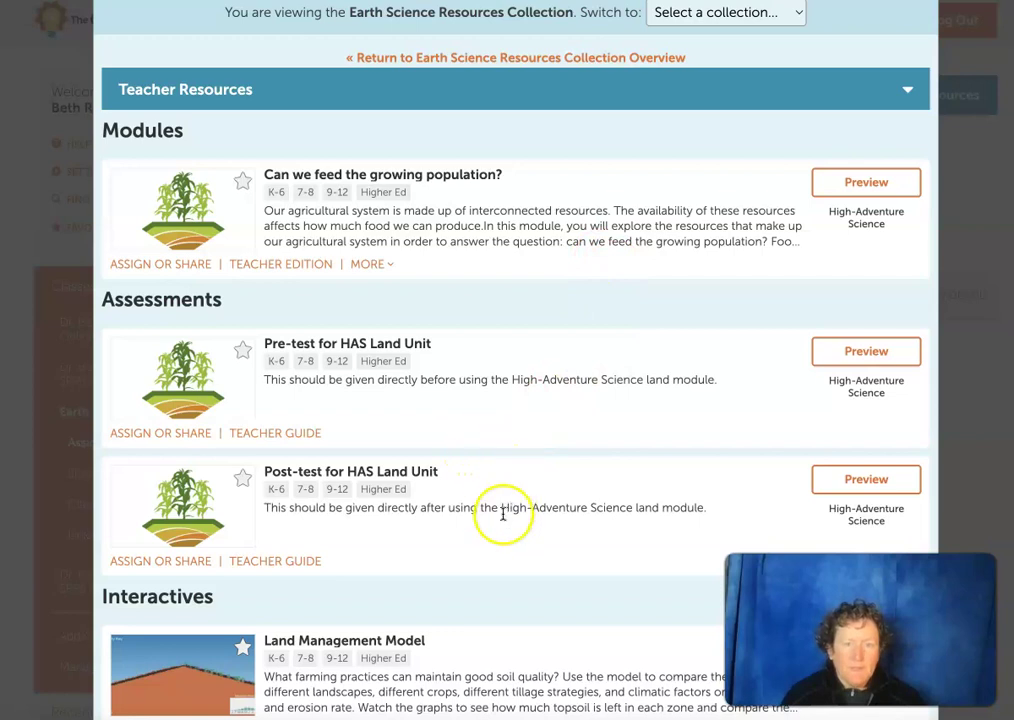
scroll(501, 514, "down", 1)
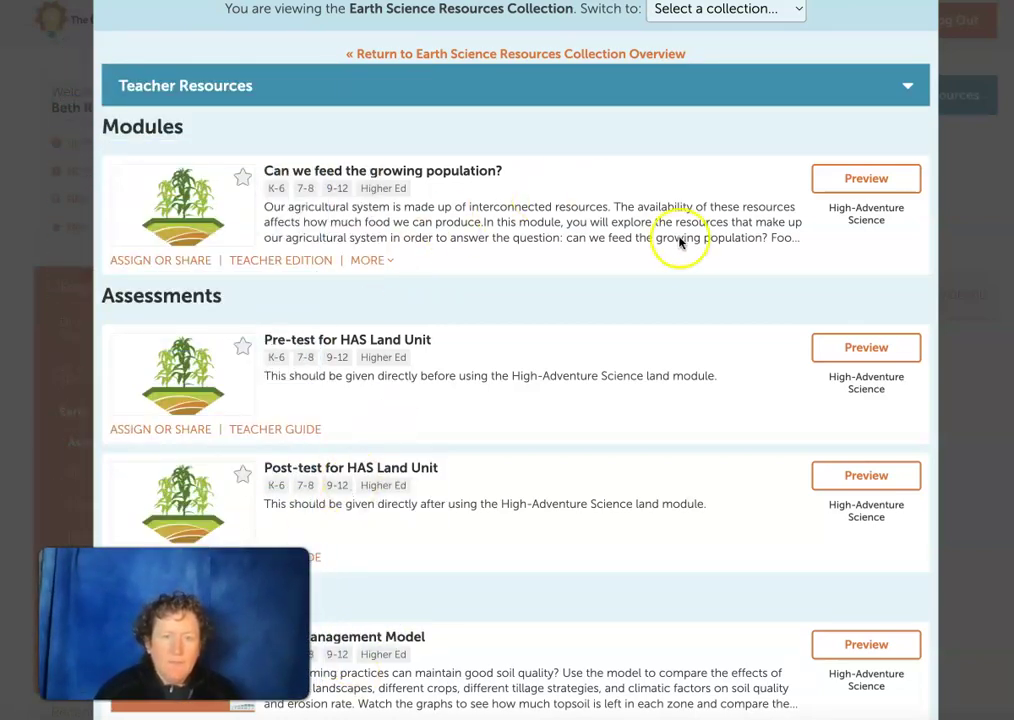
left_click(852, 184)
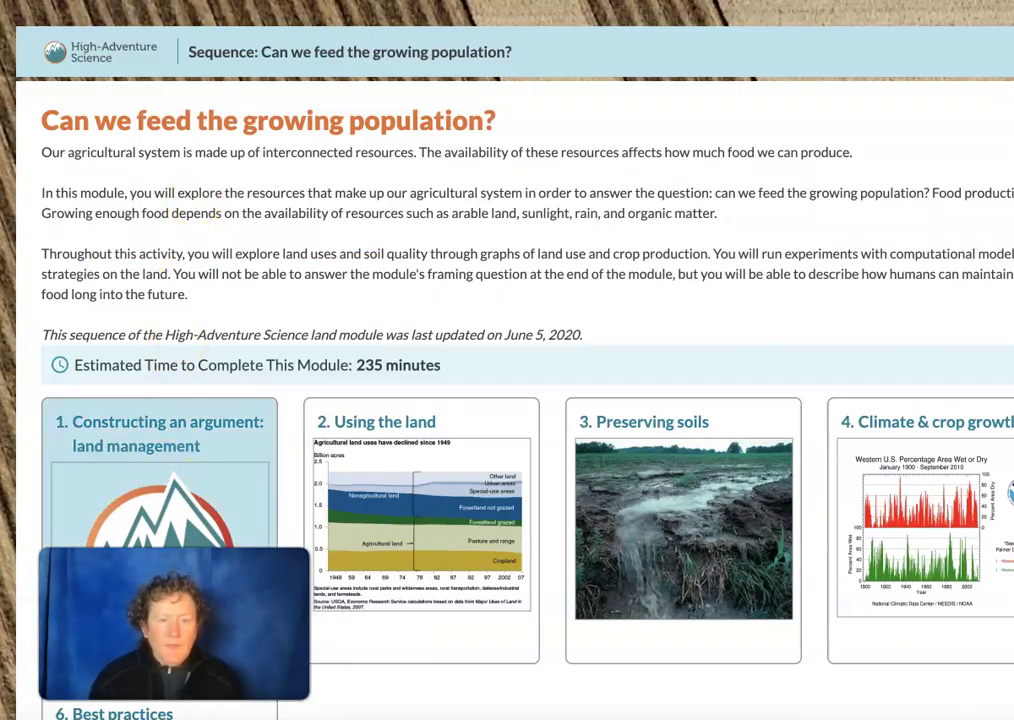
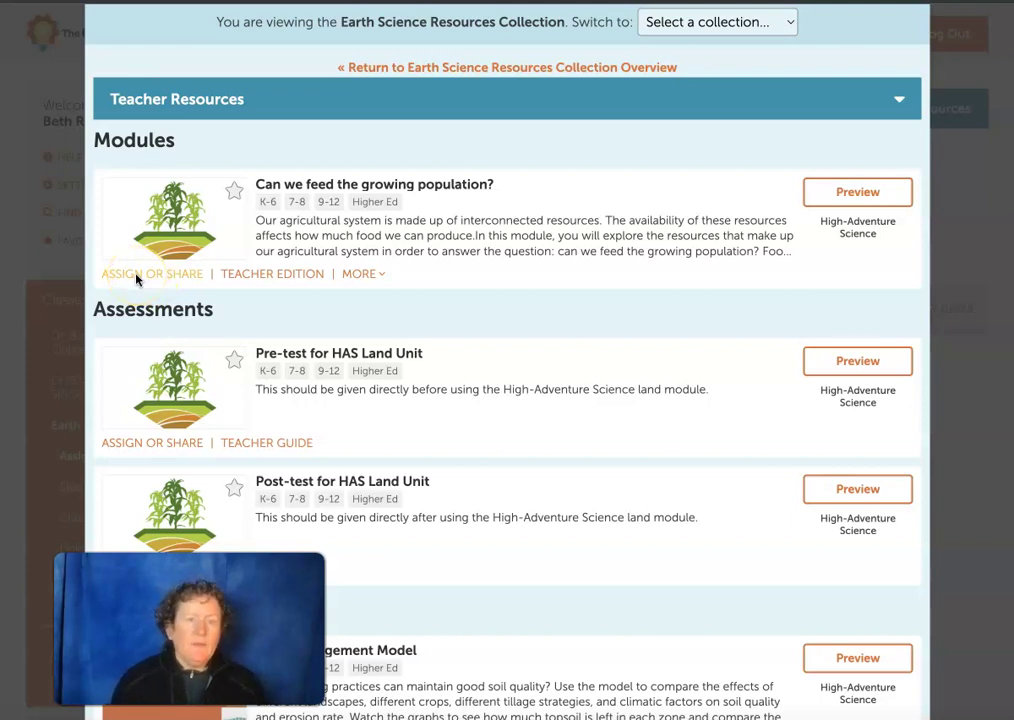
Step: Assign the "Can we feed the growing population?" module to the Earth Science - OHS SPPS class
left_click(137, 277)
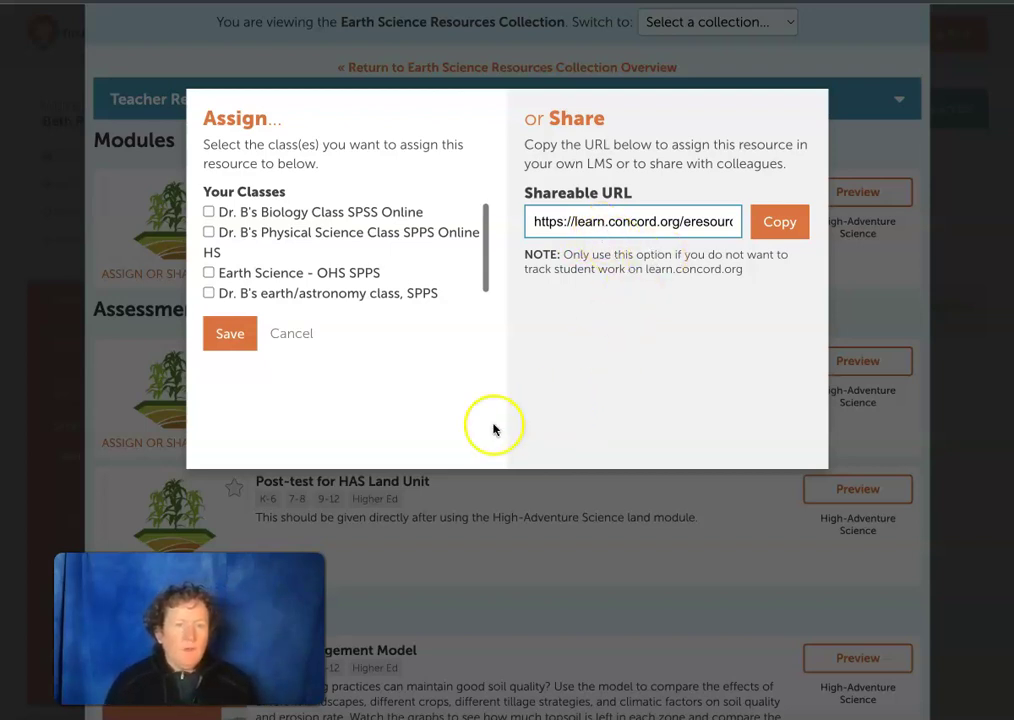
left_click(209, 273)
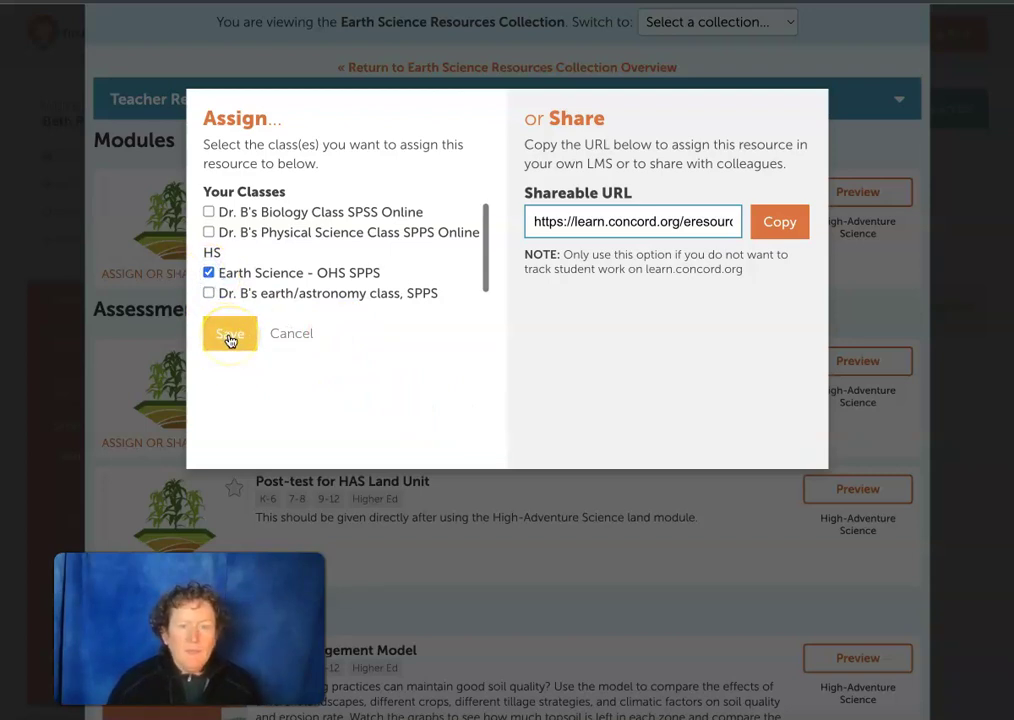
left_click(230, 340)
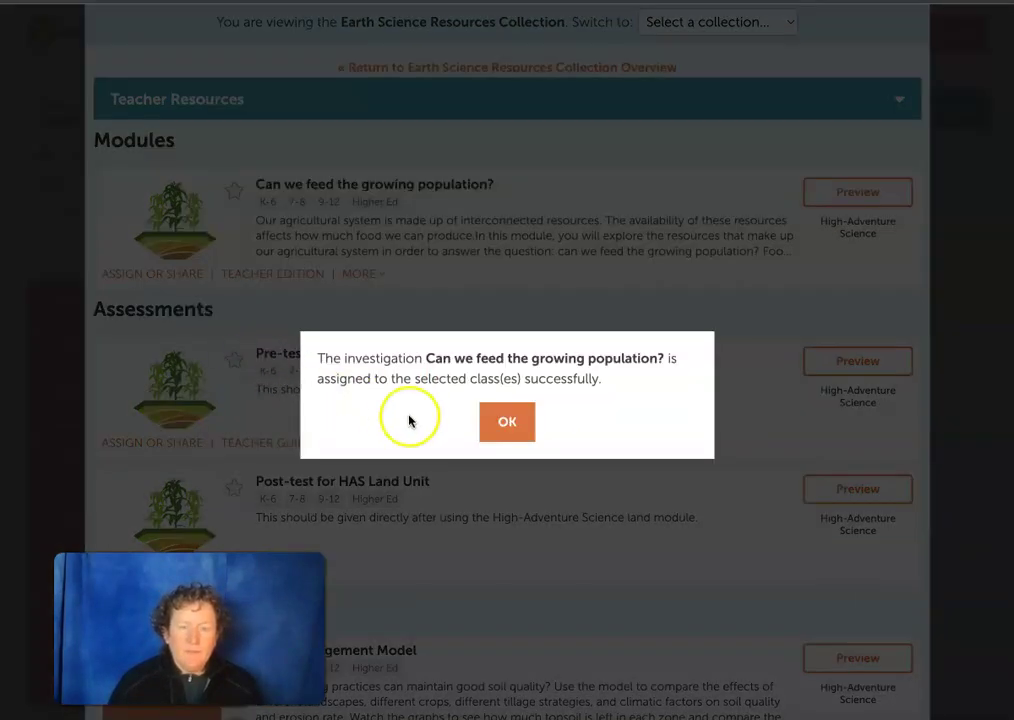
left_click(495, 430)
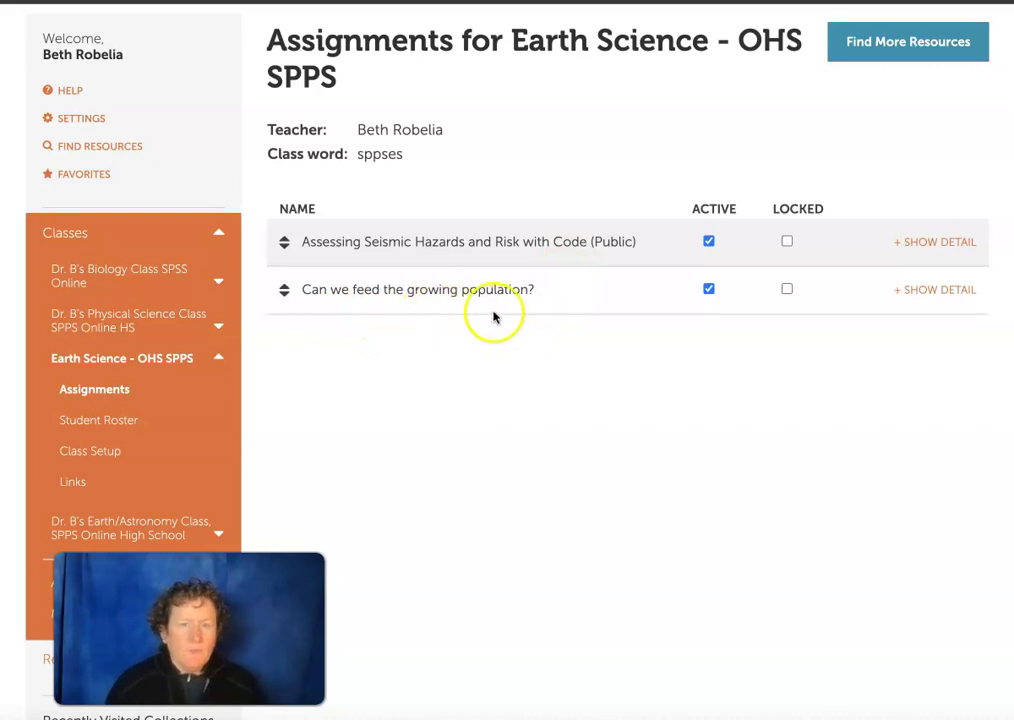
left_click(788, 242)
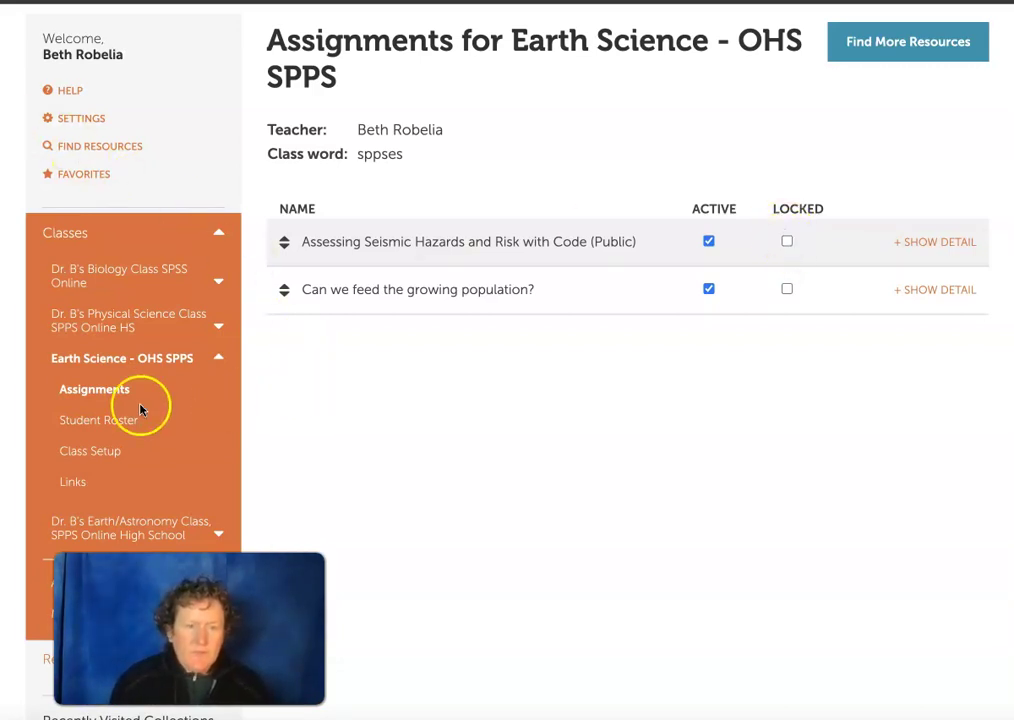
Step: View the student roster of the Earth Science - OHS SPPS class
left_click(90, 421)
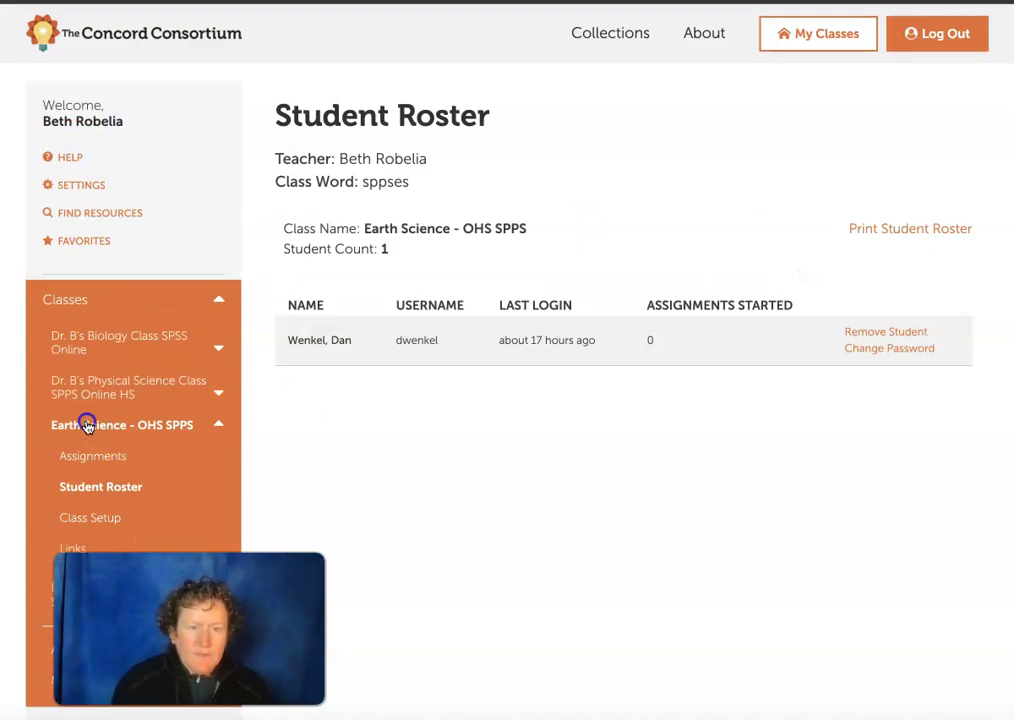
scroll(371, 388, "down", 3)
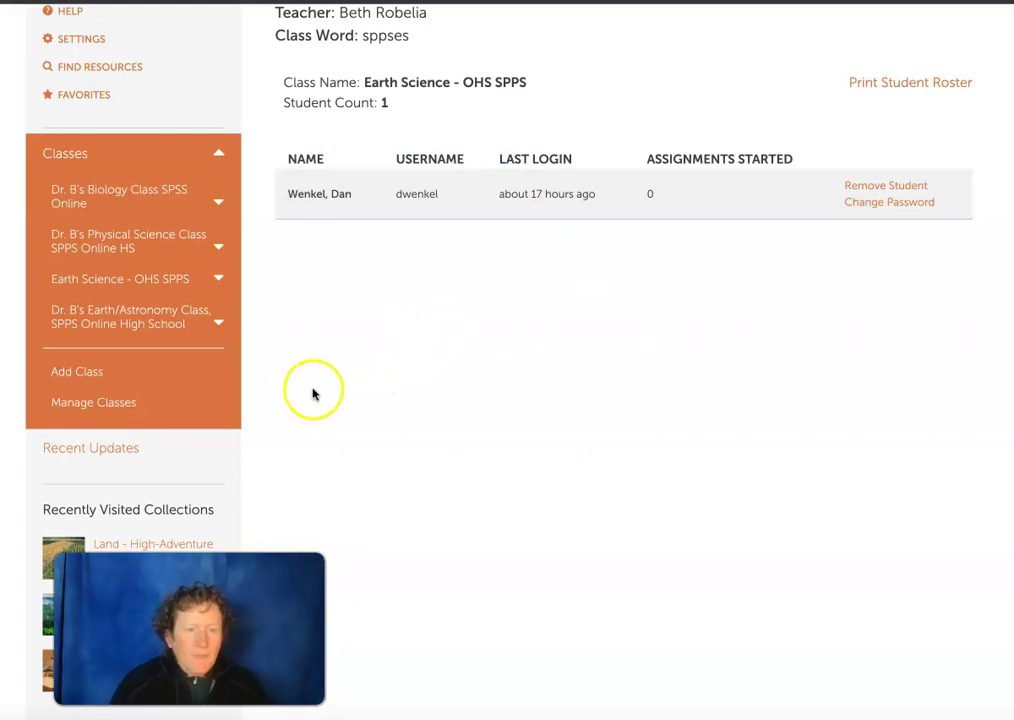
scroll(319, 380, "up", 1)
scroll(319, 380, "up", 2)
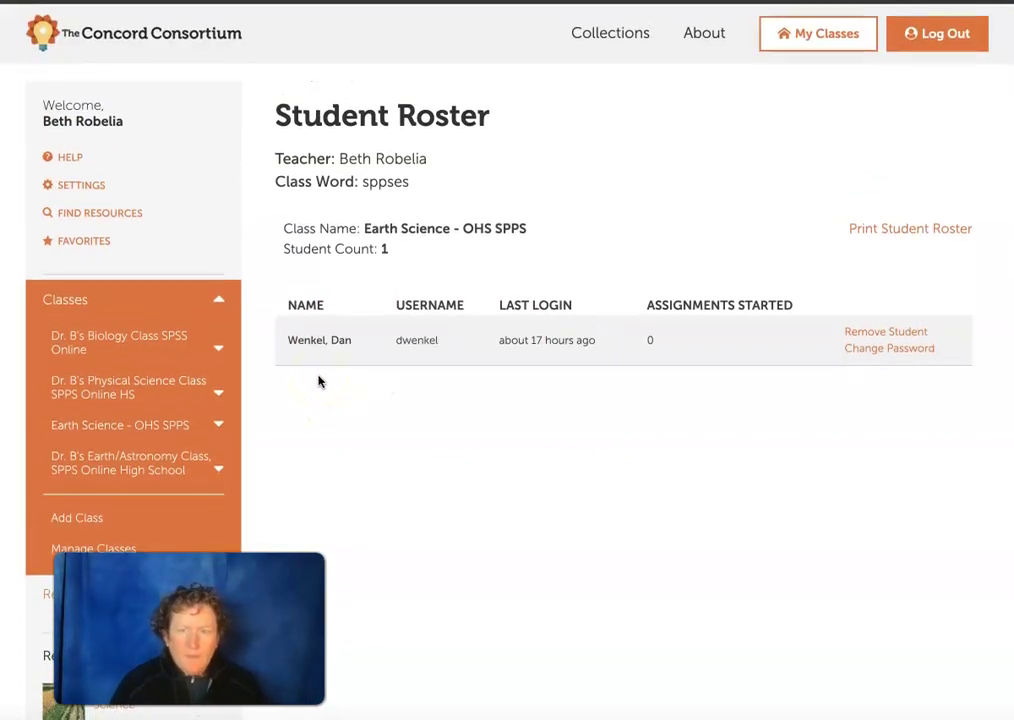
Step: Open the class setup information of the Earth Science - OHS SPPS class and look over its settings
scroll(319, 380, "down", 3)
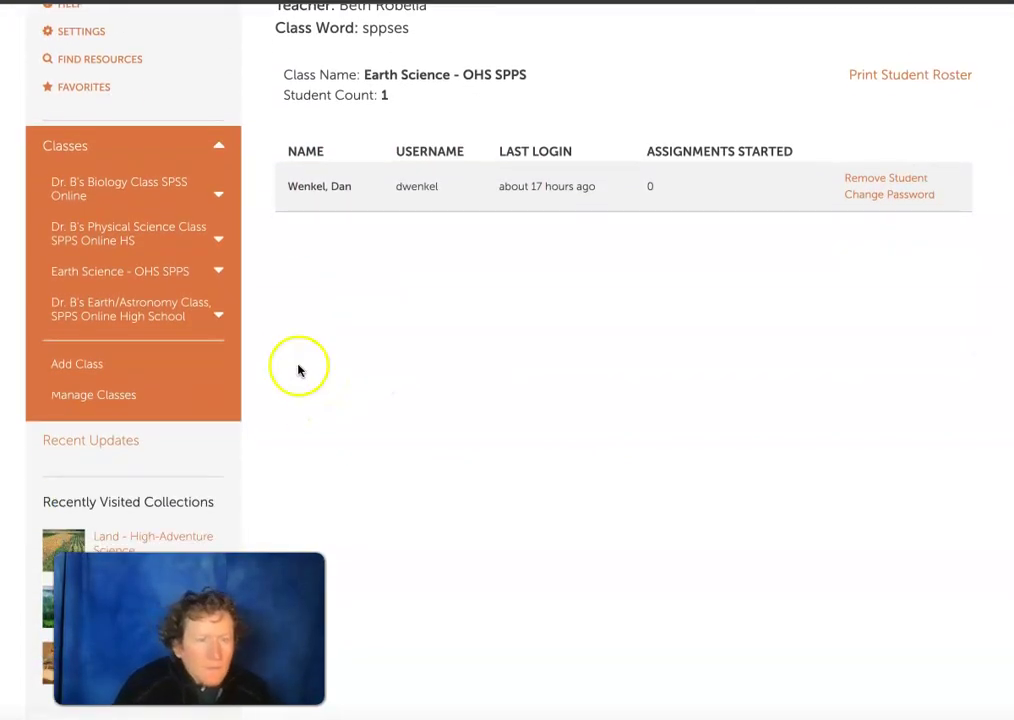
left_click(120, 274)
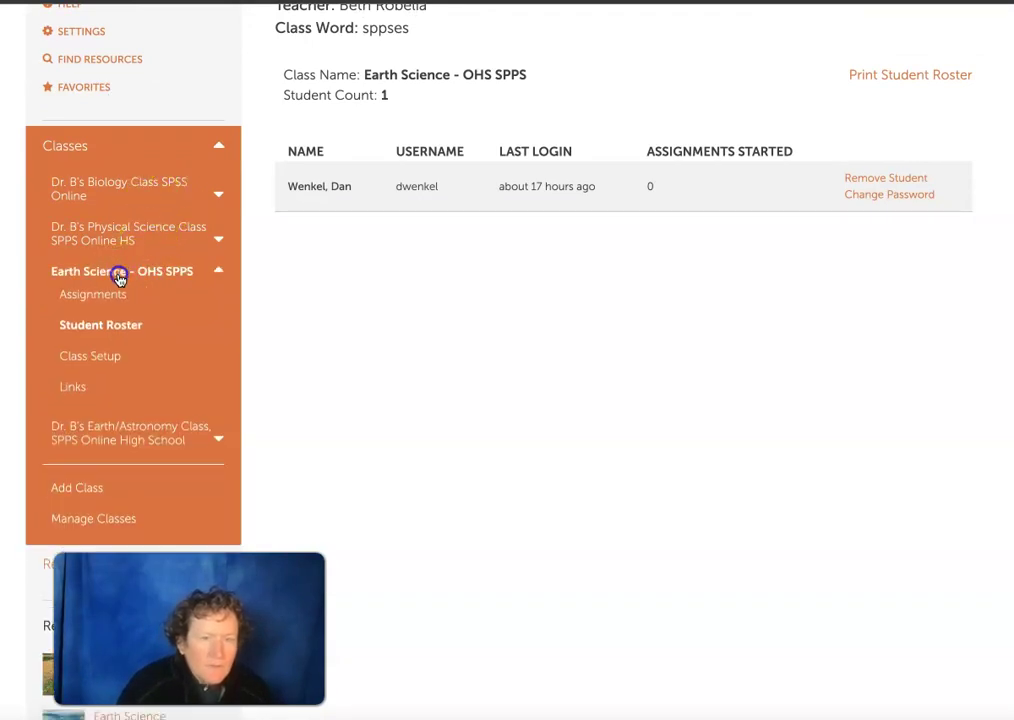
left_click(86, 365)
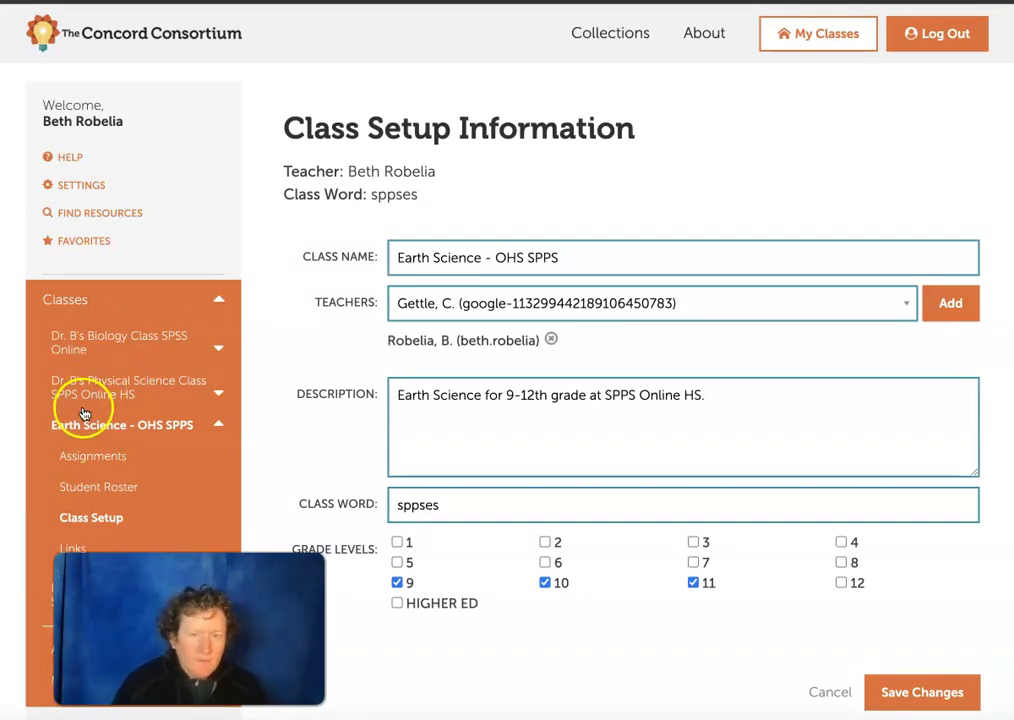
scroll(125, 422, "down", 3)
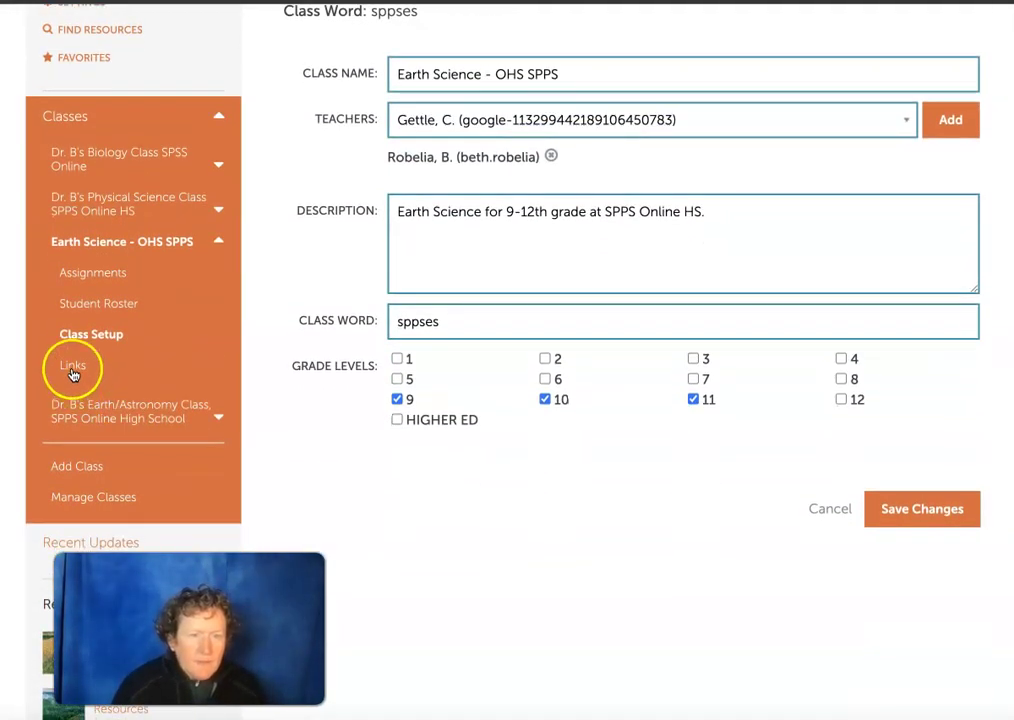
Step: View the assignments of the Earth Science - OHS SPPS class
left_click(93, 273)
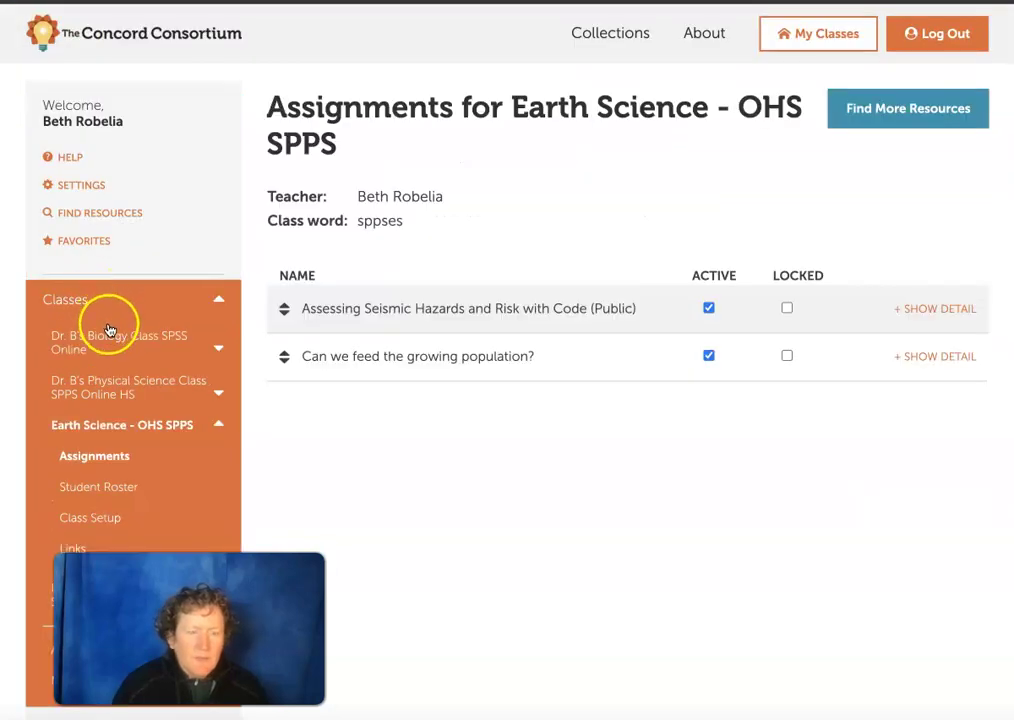
scroll(110, 330, "down", 4)
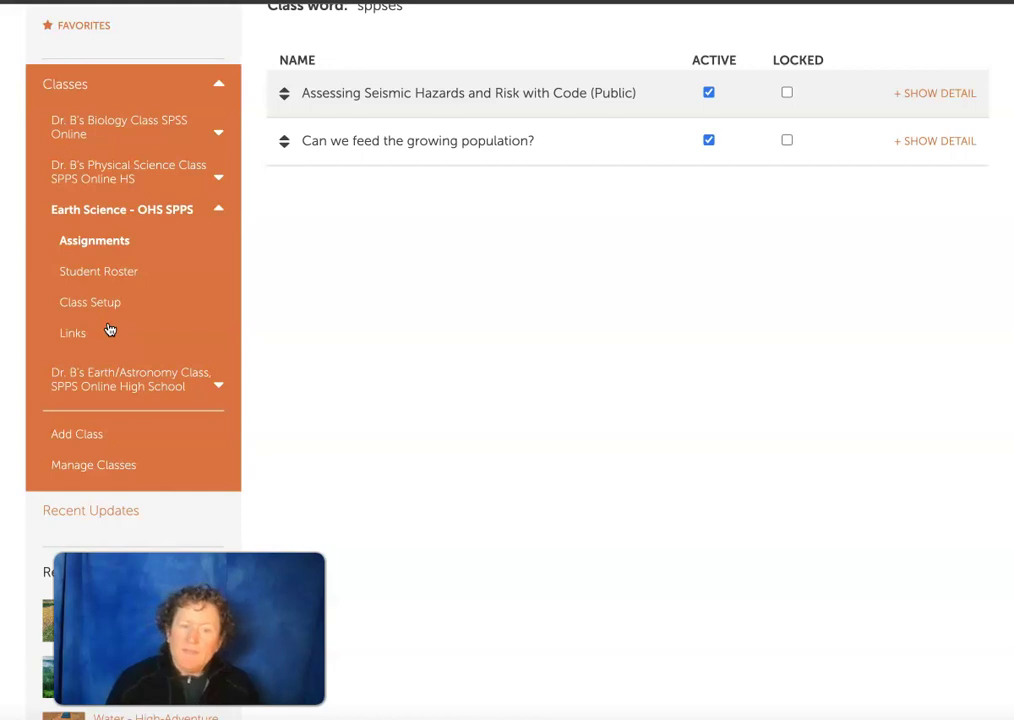
scroll(110, 330, "up", 4)
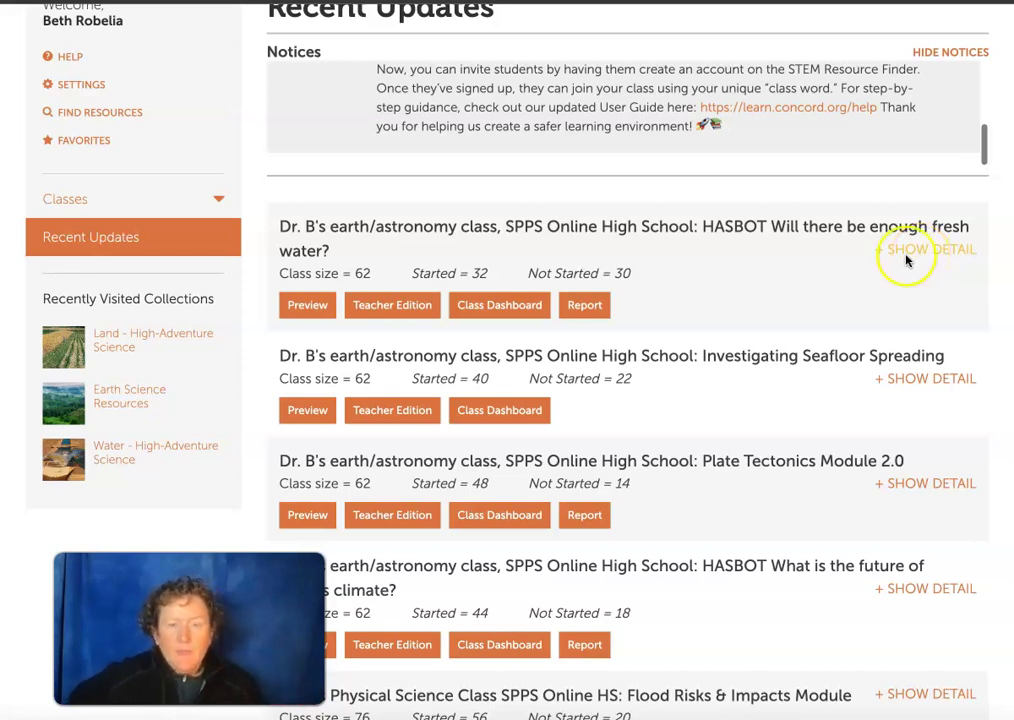
Step: Open the Teacher Edition of "HASBOT Will there be enough fresh water?" at the Groundwater movement page "A focus on groundwater"
left_click(408, 313)
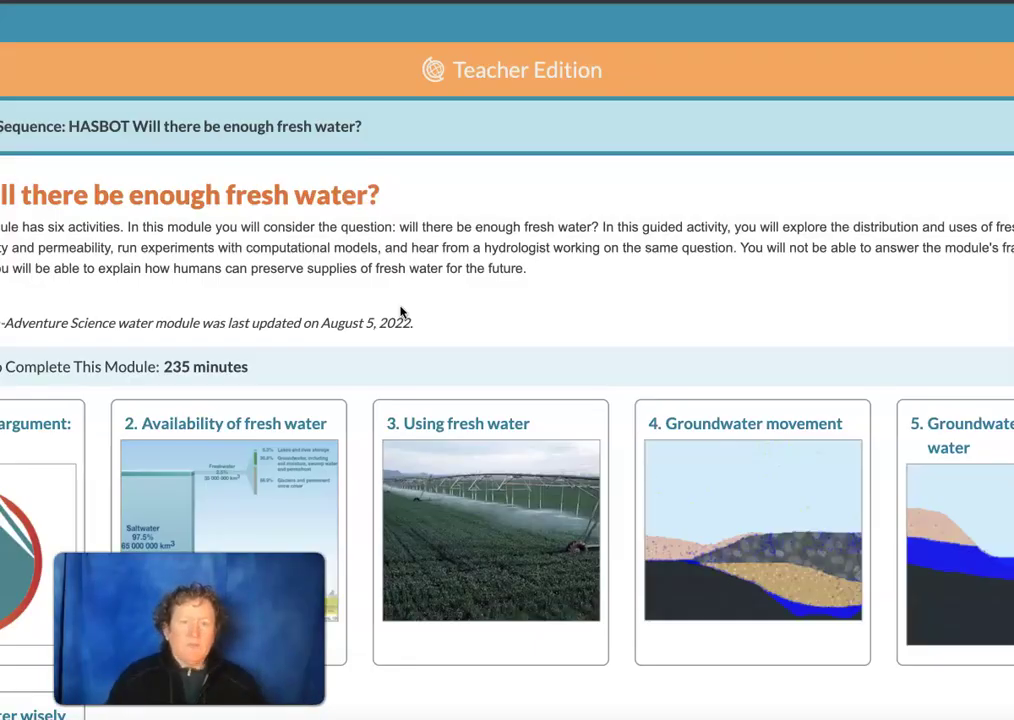
left_click(762, 467)
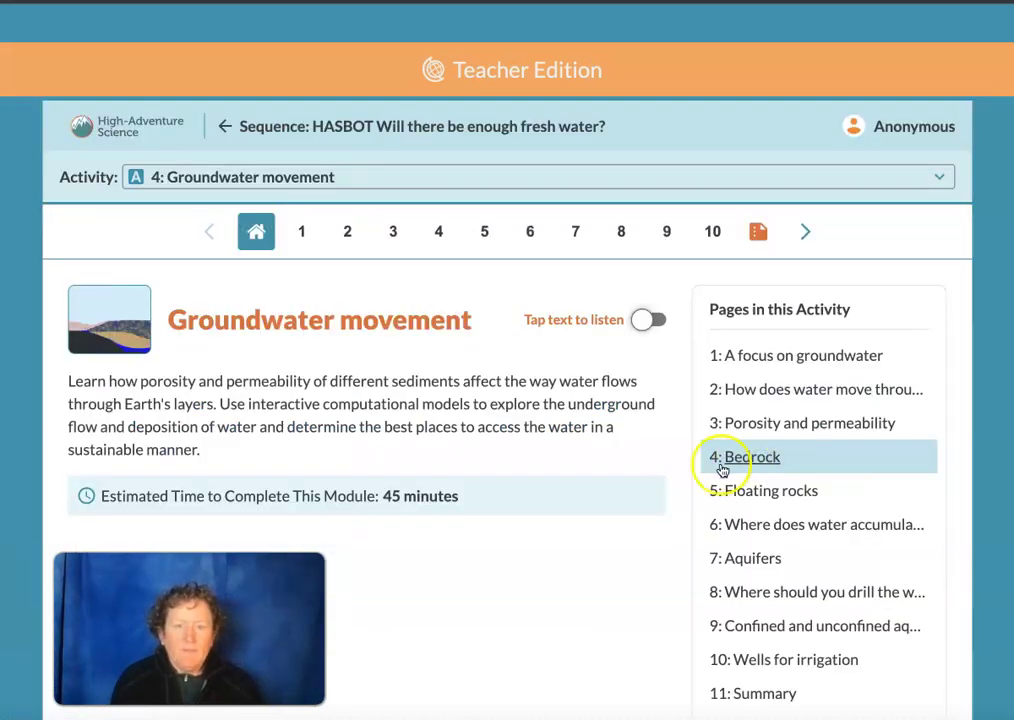
left_click(745, 356)
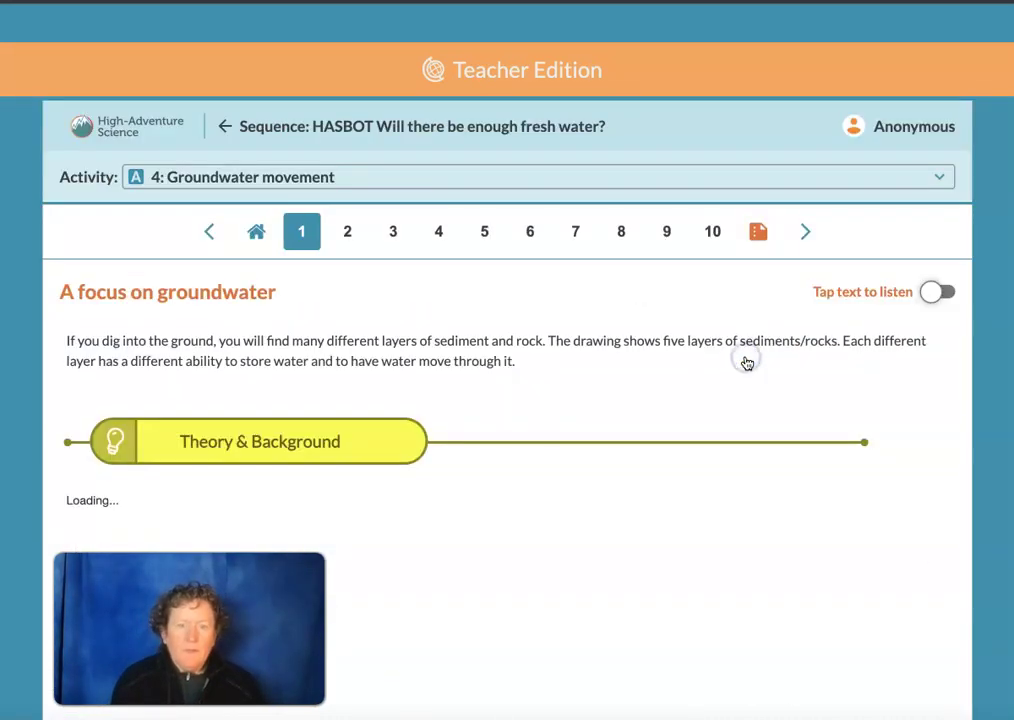
Step: Look through the groundwater page's Theory & Background note and reveal the exemplar answer for Question #1
scroll(708, 419, "down", 3)
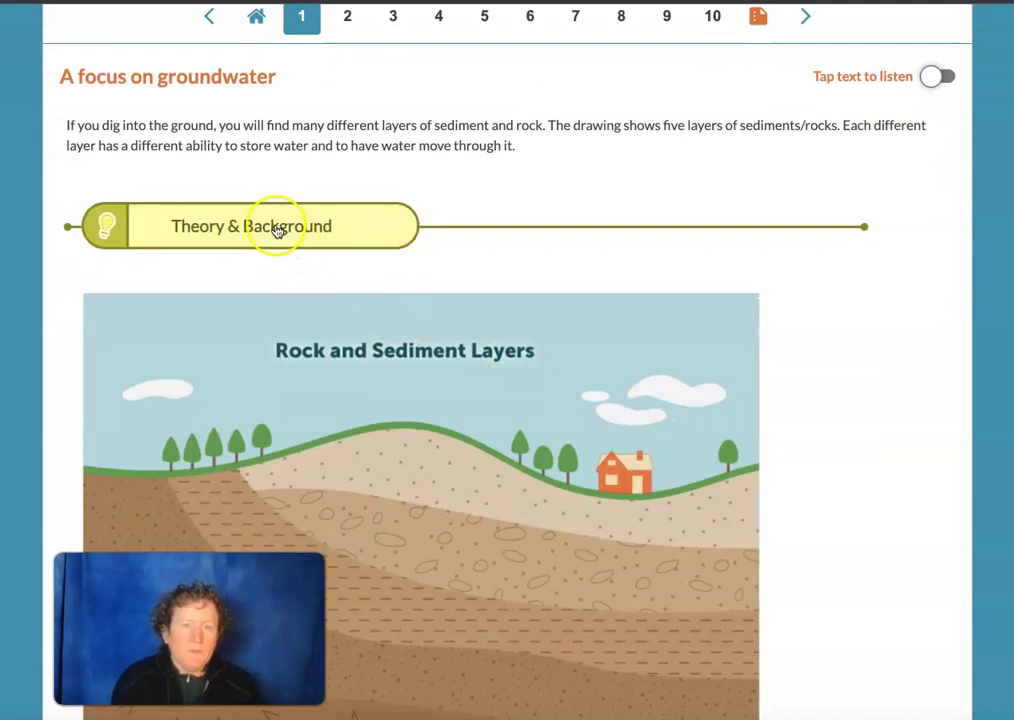
left_click(279, 230)
scroll(453, 358, "down", 5)
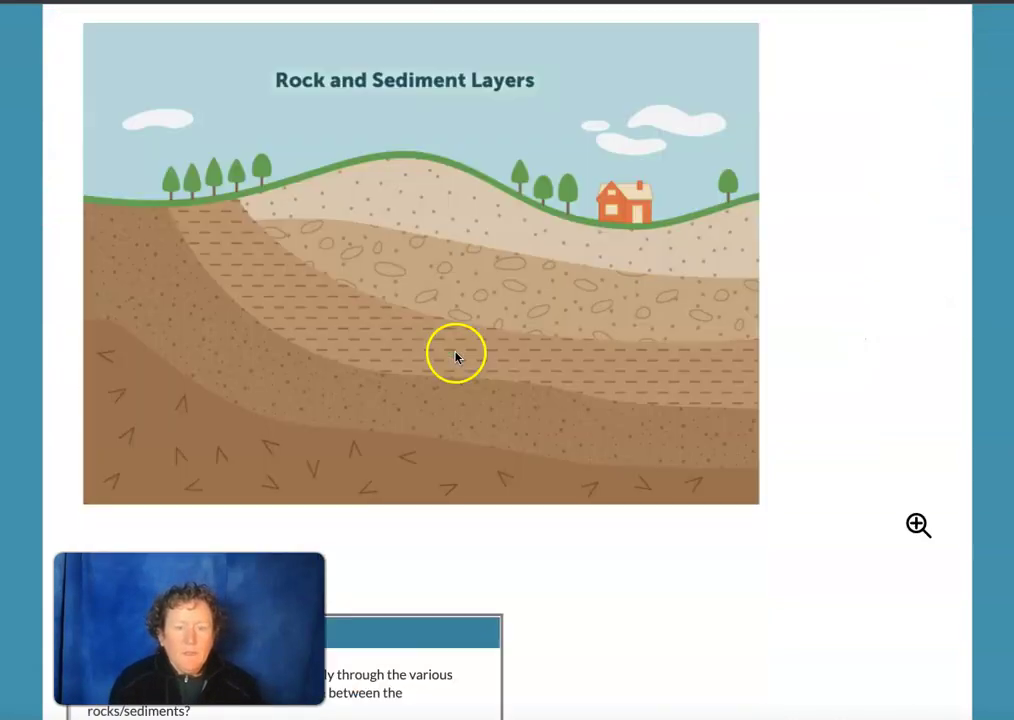
scroll(455, 358, "down", 5)
left_click(126, 306)
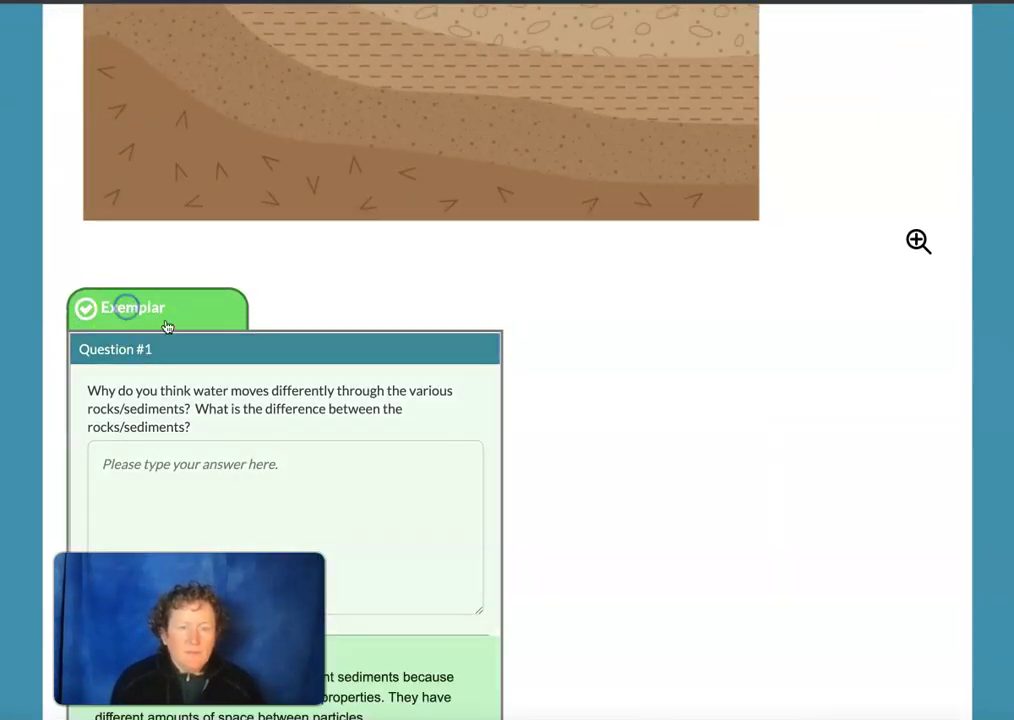
scroll(557, 390, "down", 2)
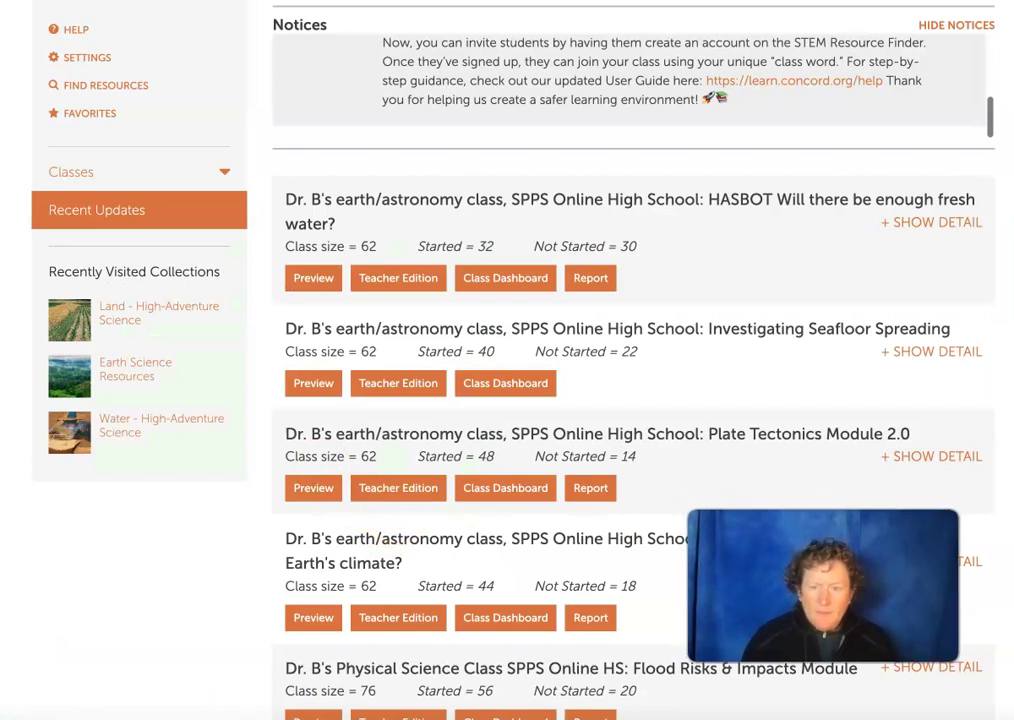
Step: Examine student progress in the class dashboard for "HASBOT What is the future of Earth's climate?", focusing on Activity 2: Earth's changing climates and Q1
left_click(509, 284)
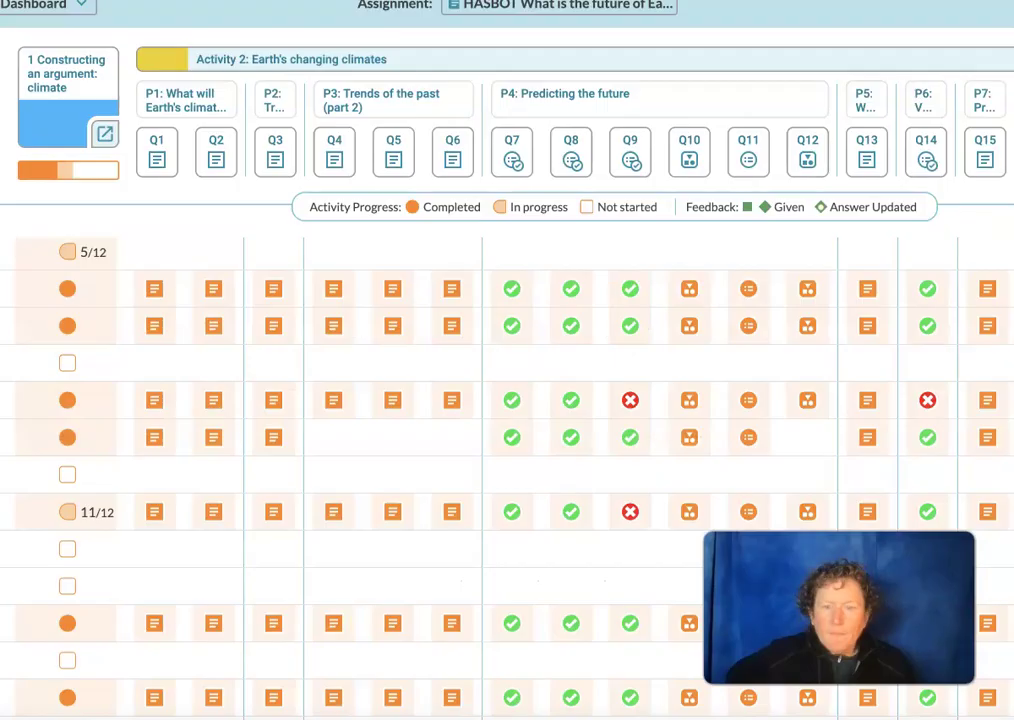
left_click(265, 100)
left_click(240, 53)
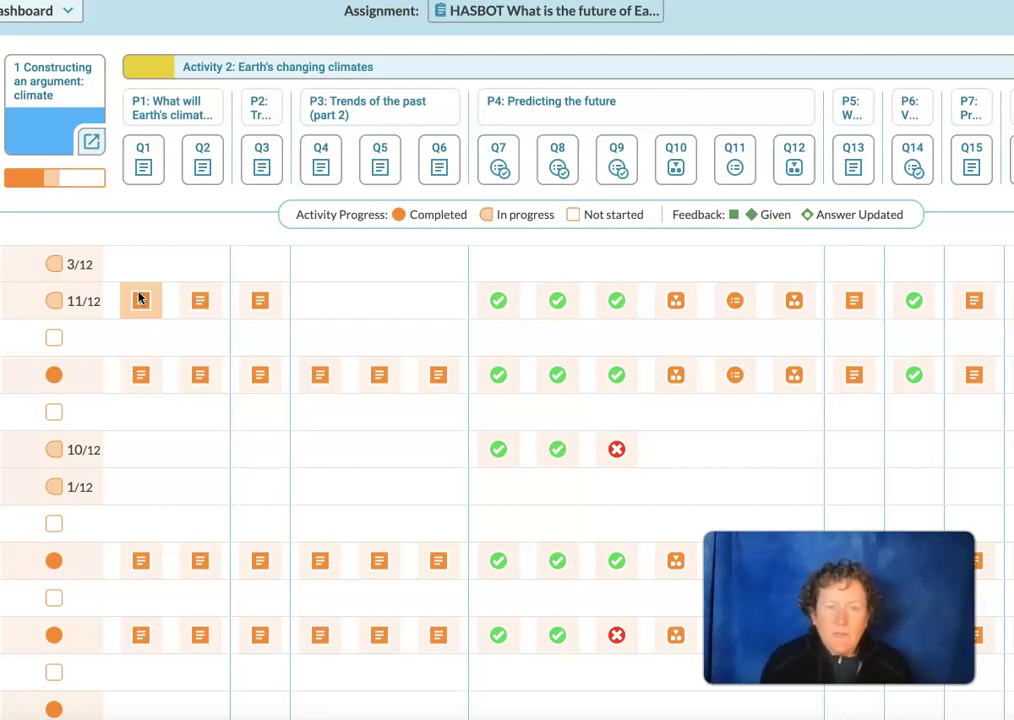
left_click(143, 164)
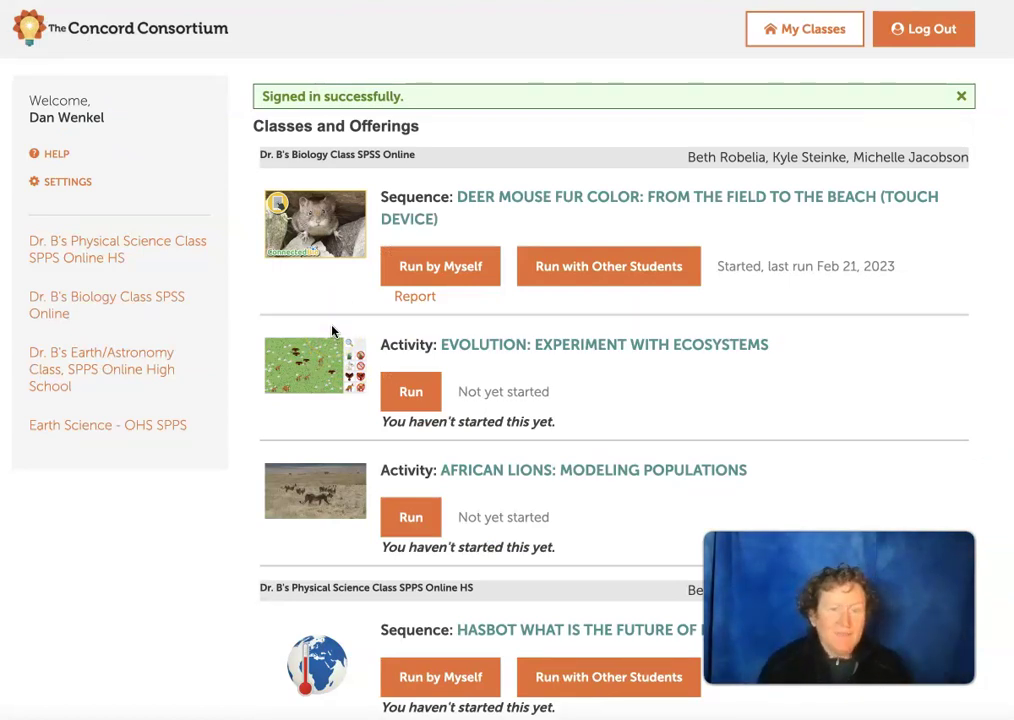
Step: Review the student view of classes and assigned modules, including the field for joining another class with a class word
scroll(149, 417, "down", 5)
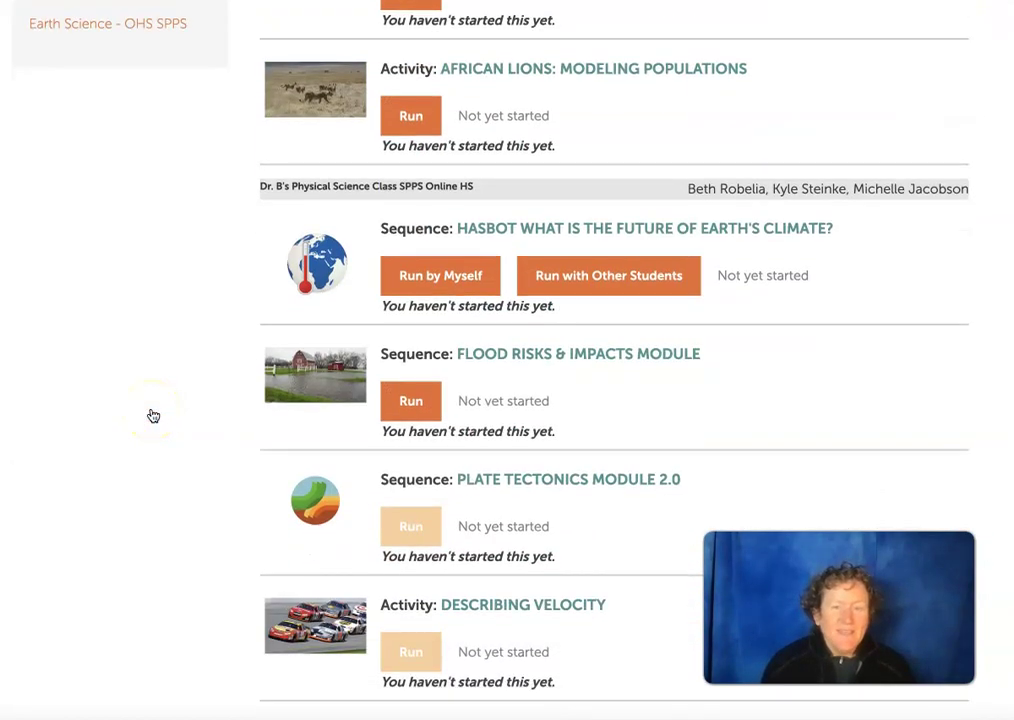
scroll(153, 416, "down", 7)
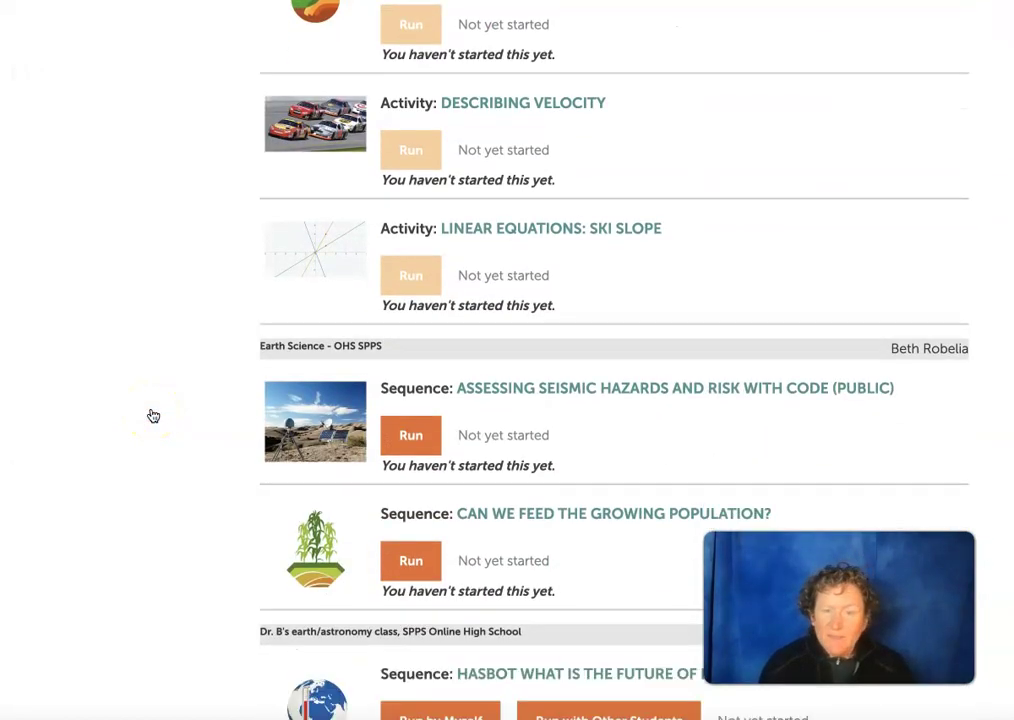
scroll(153, 416, "down", 4)
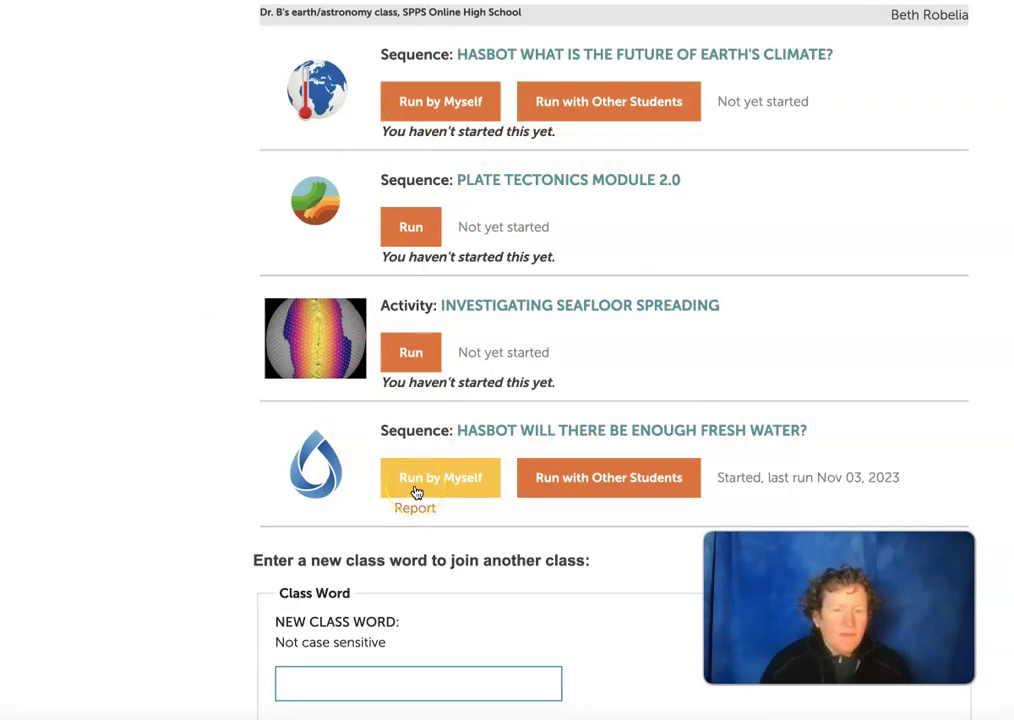
scroll(414, 489, "down", 2)
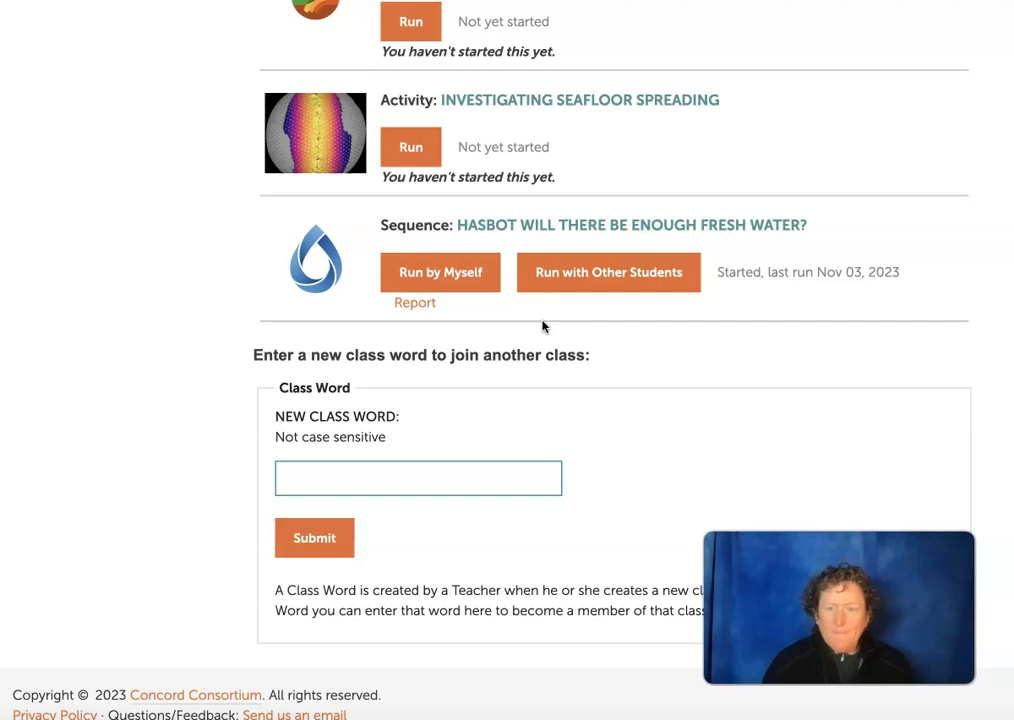
scroll(543, 326, "up", 1)
scroll(543, 326, "up", 4)
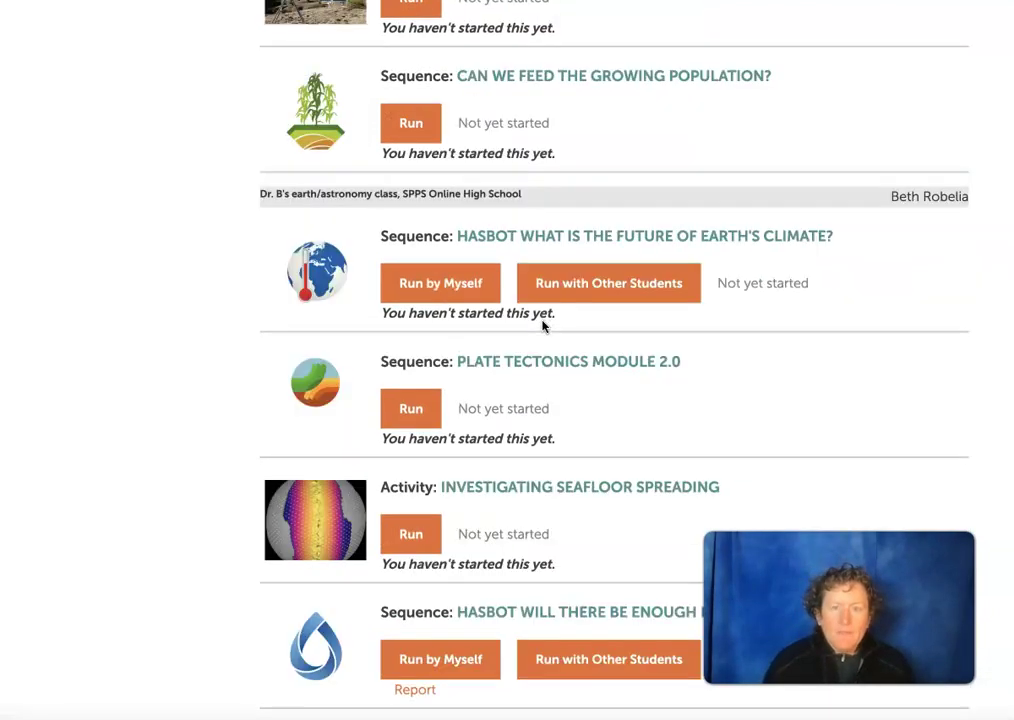